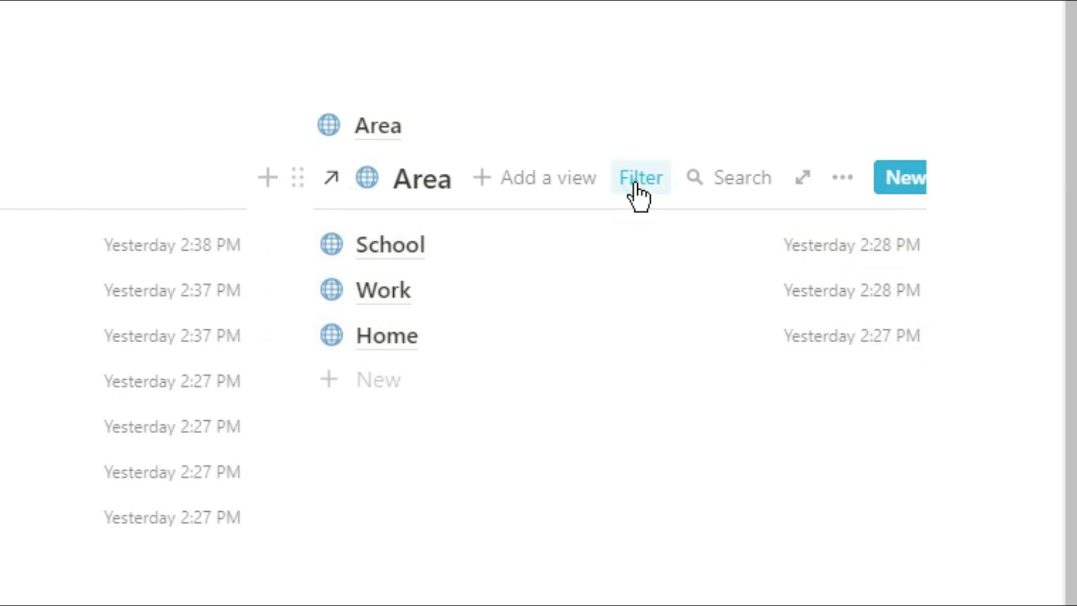
- Check the past-week Last Edited filter on the Area, Notes and Projects views
click(635, 185)
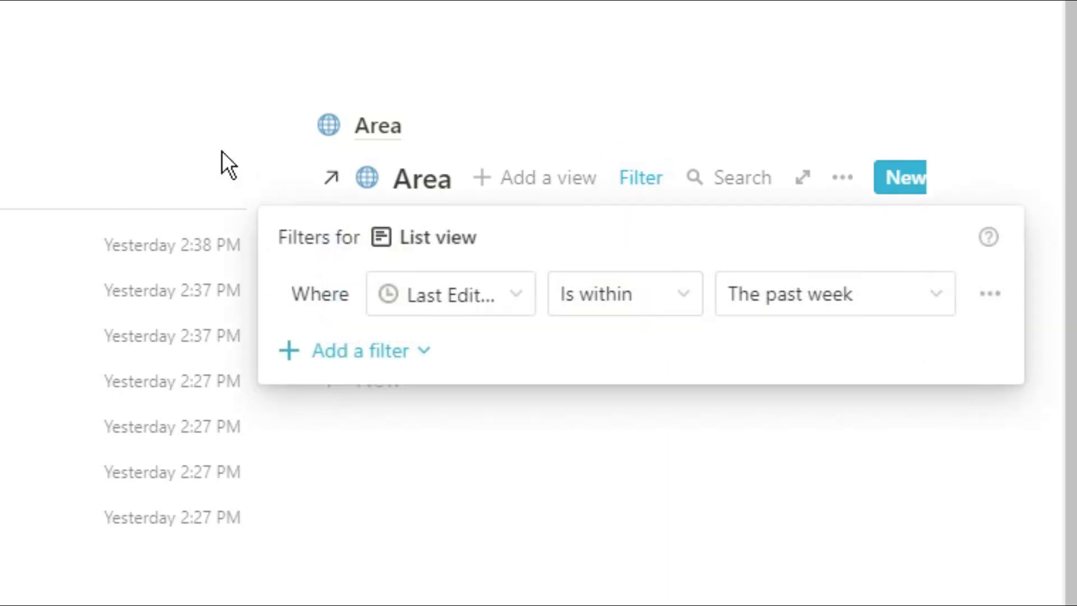
click(197, 149)
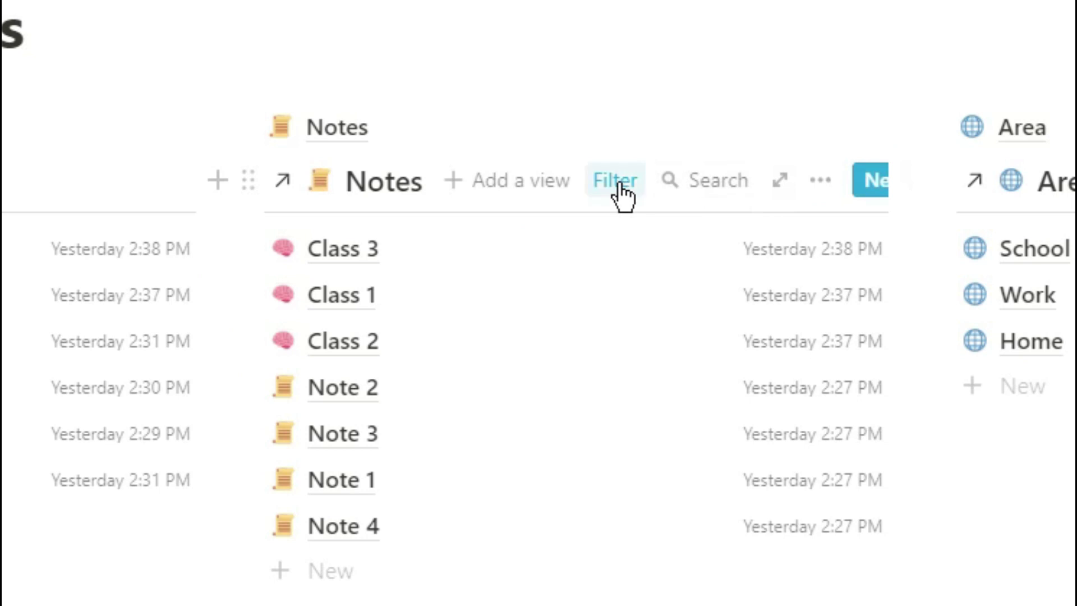
click(619, 186)
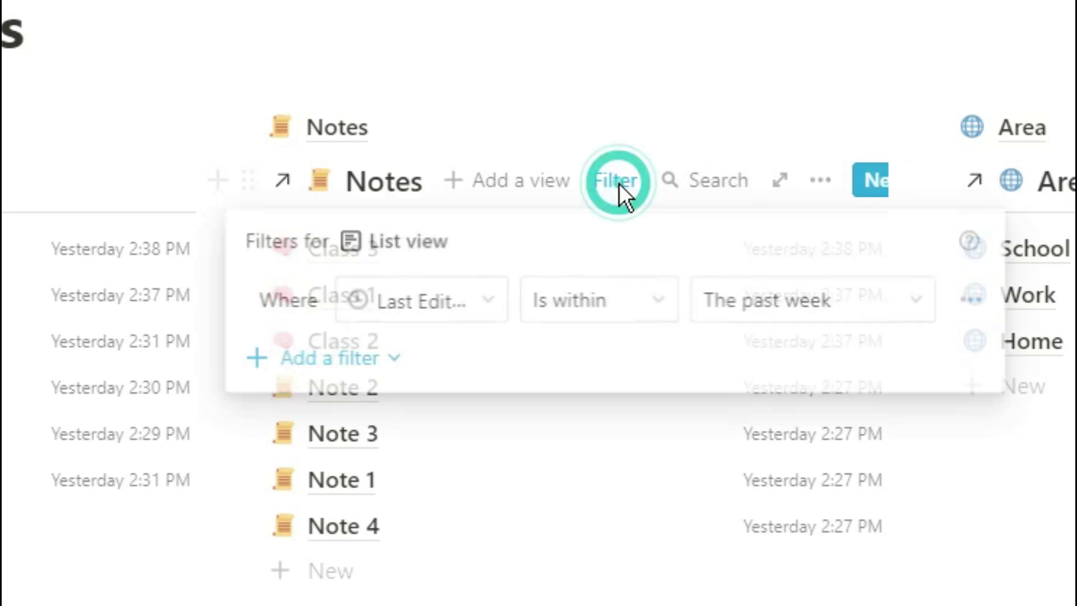
click(497, 131)
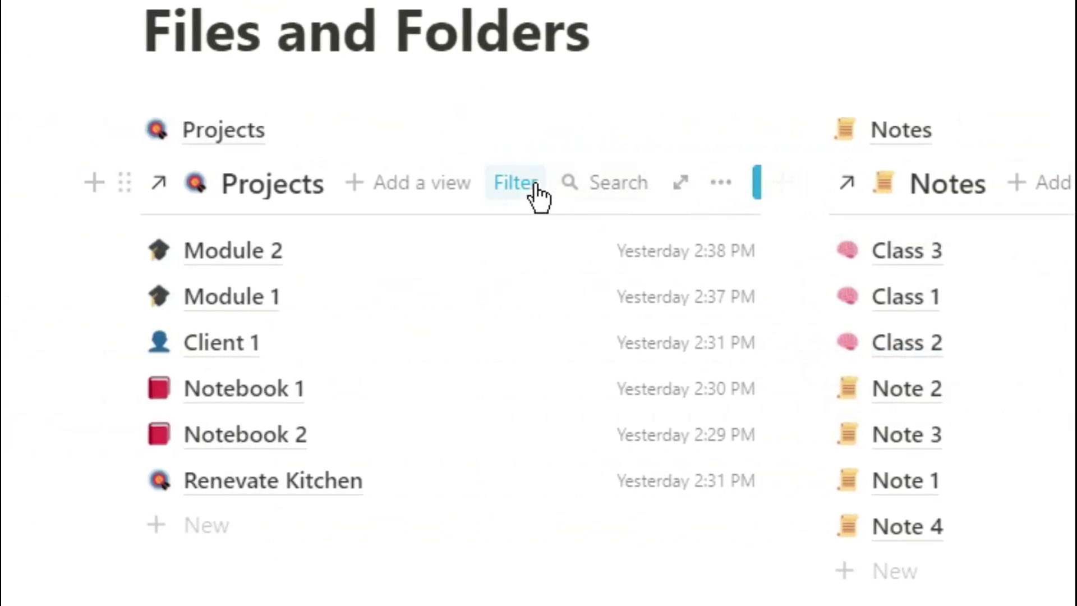
click(534, 184)
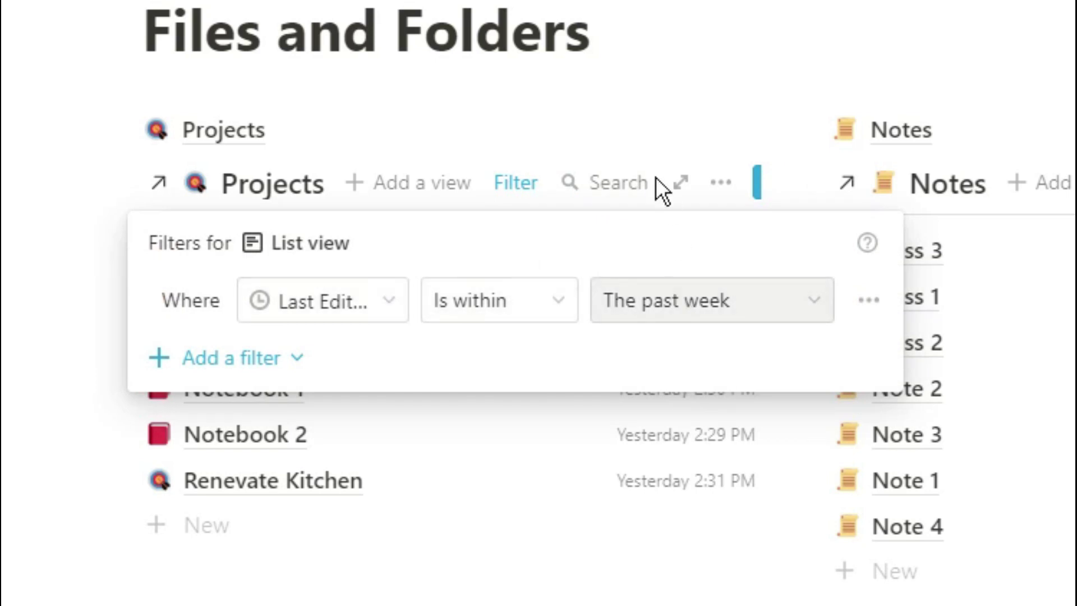
click(643, 151)
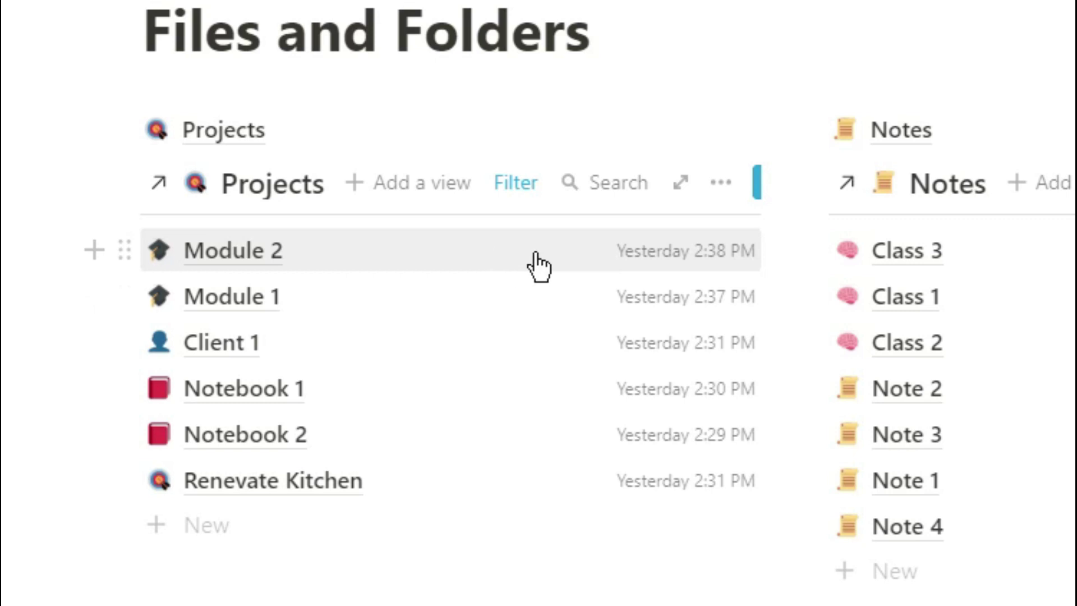
- Search Projects for 'class 3' and preview Module 2's linked notes
click(608, 198)
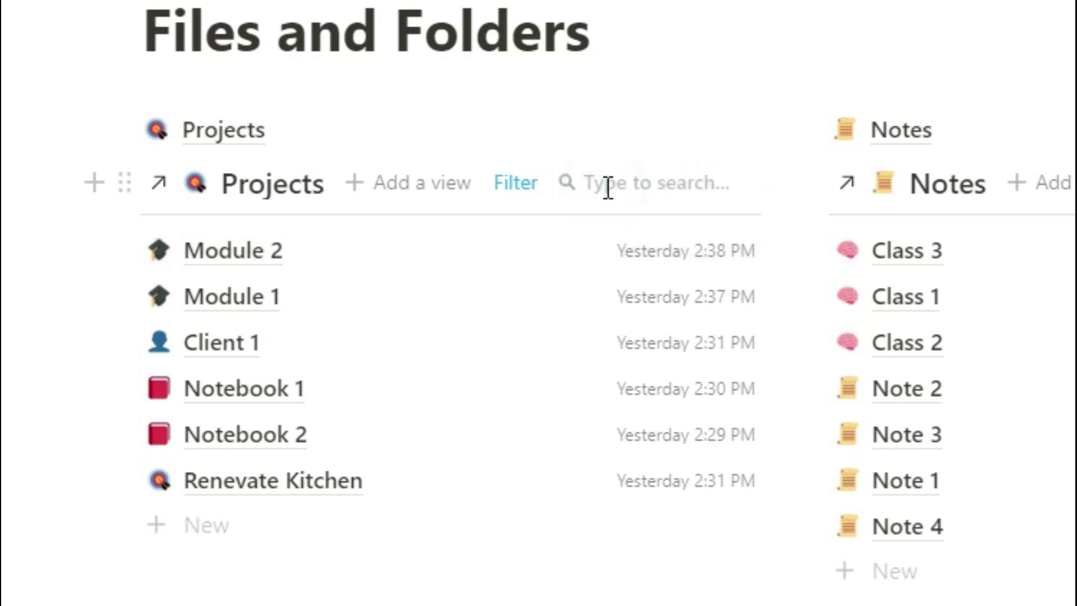
text(class)
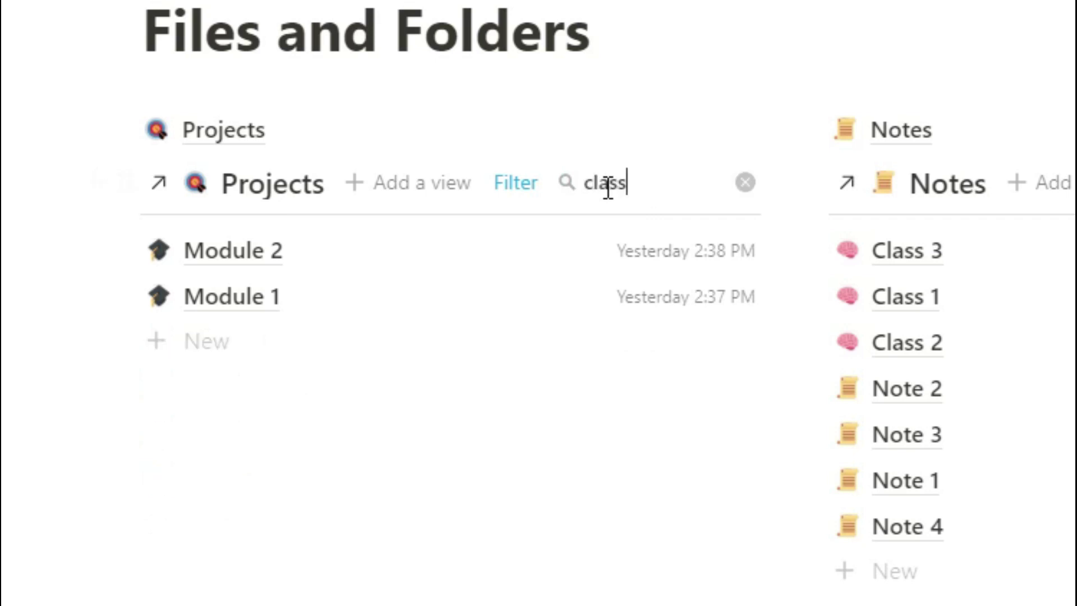
text( 3)
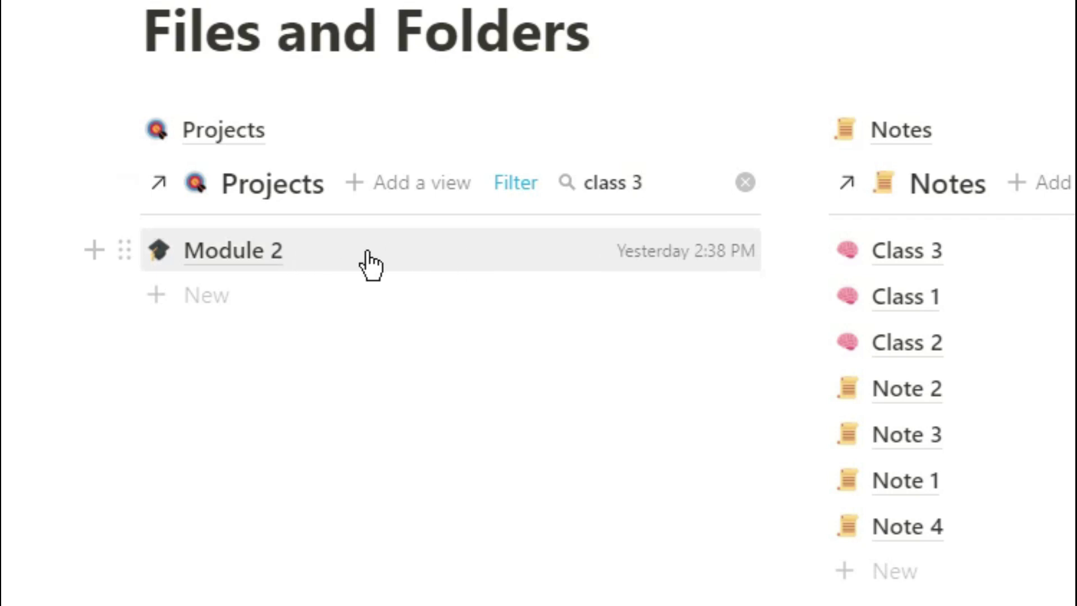
click(496, 270)
scroll(933, 305, down, 2)
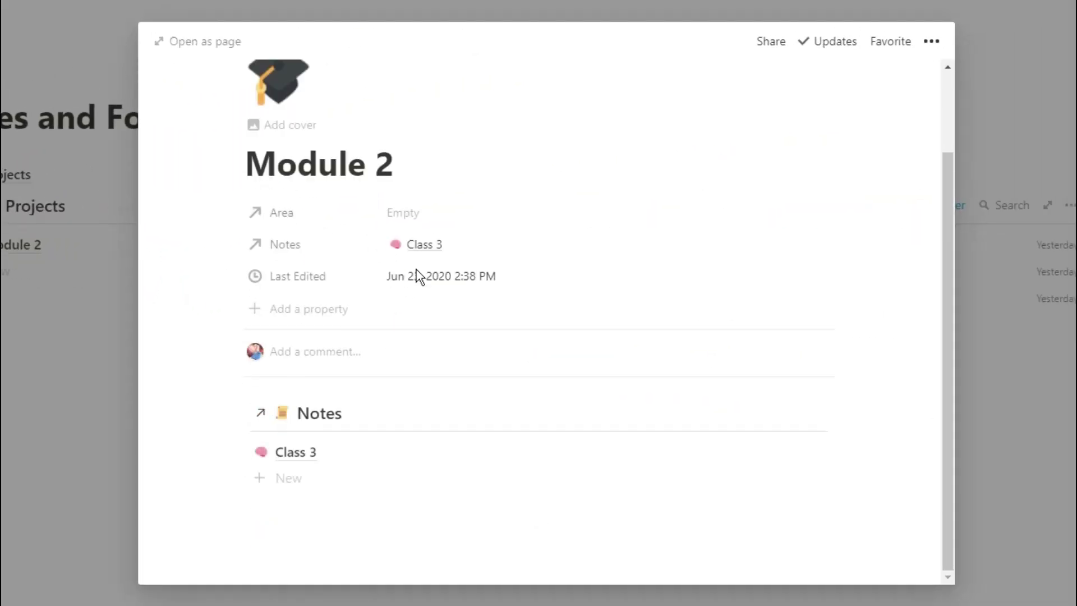
click(72, 332)
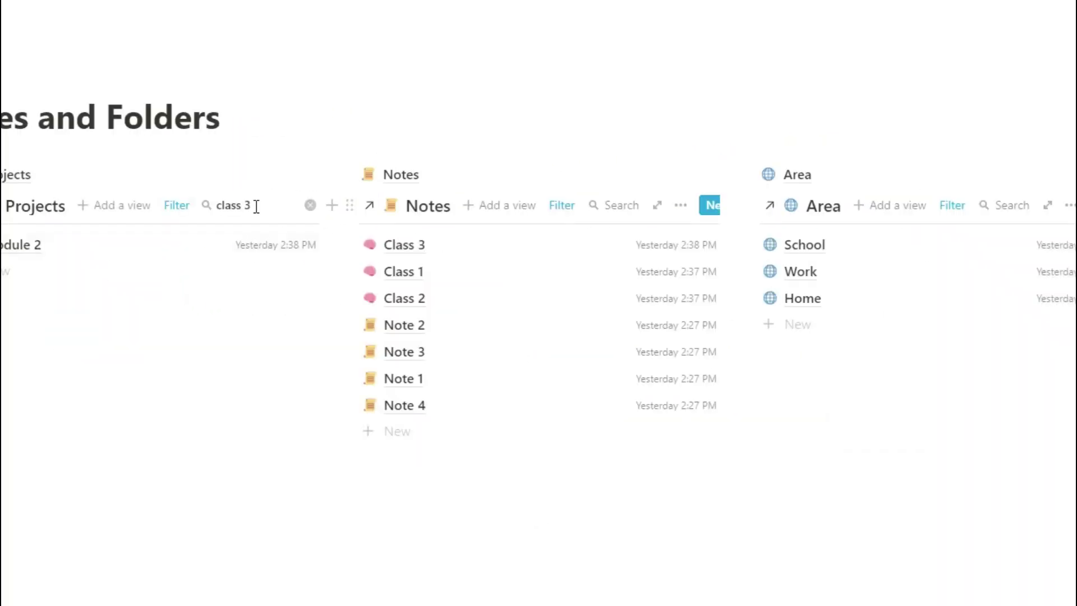
- Search Projects for 'sch', preview Module 1 and Notebook 1, then clear the search
key(BackSpace)
key(BackSpace)
key(BackSpace)
key(BackSpace)
key(BackSpace)
key(BackSpace)
key(BackSpace)
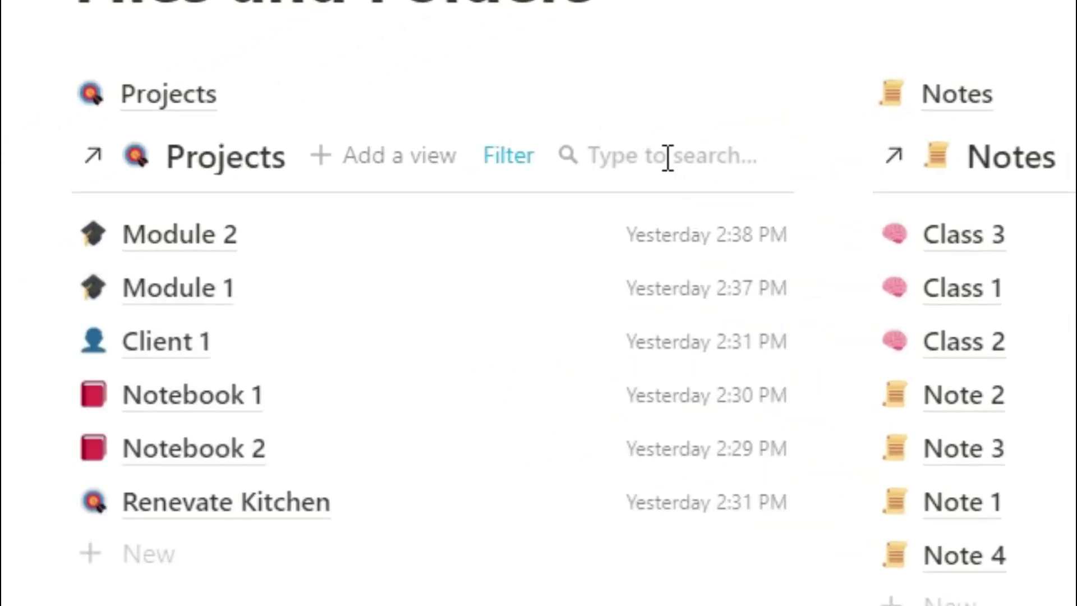
text(school)
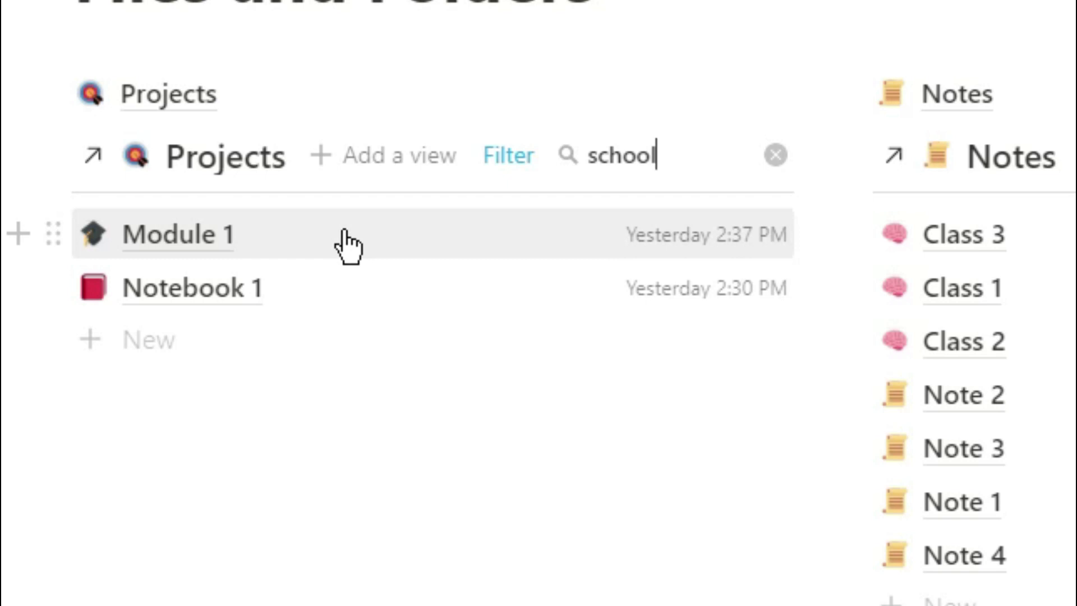
click(343, 231)
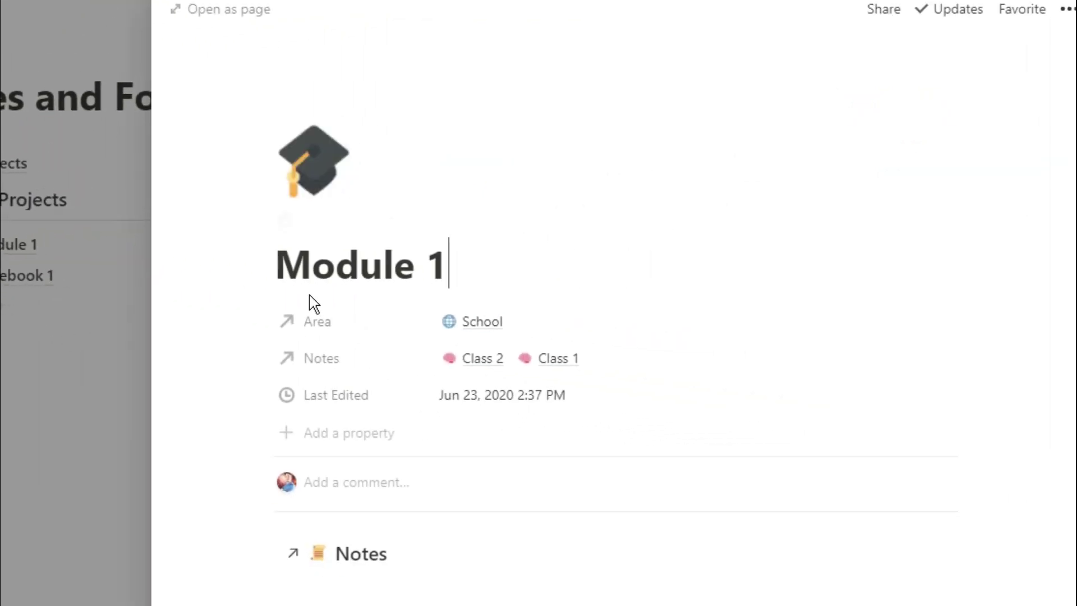
scroll(333, 353, down, 3)
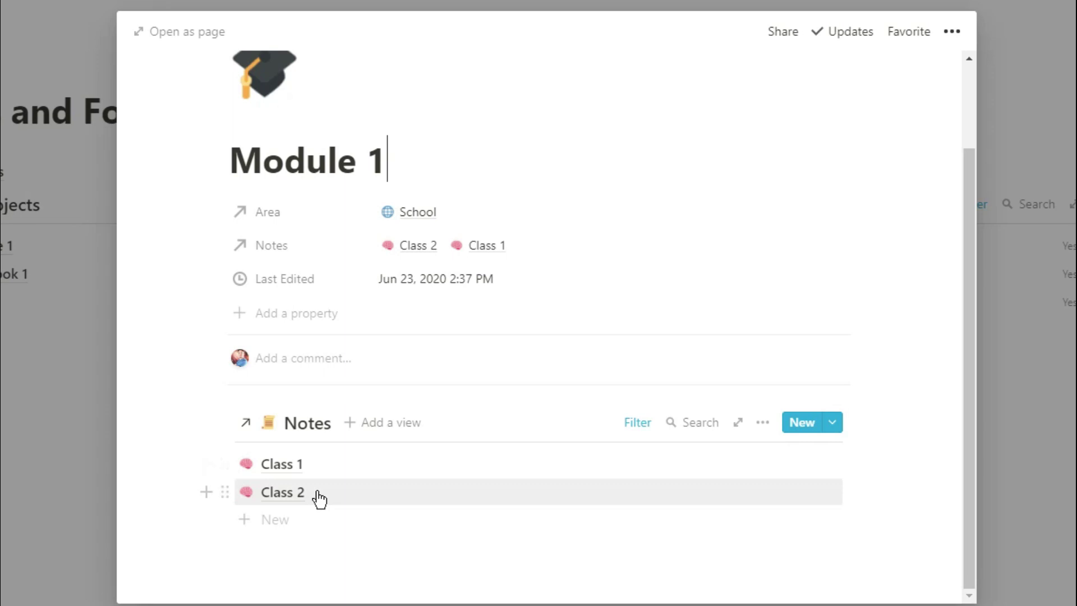
click(25, 433)
click(63, 281)
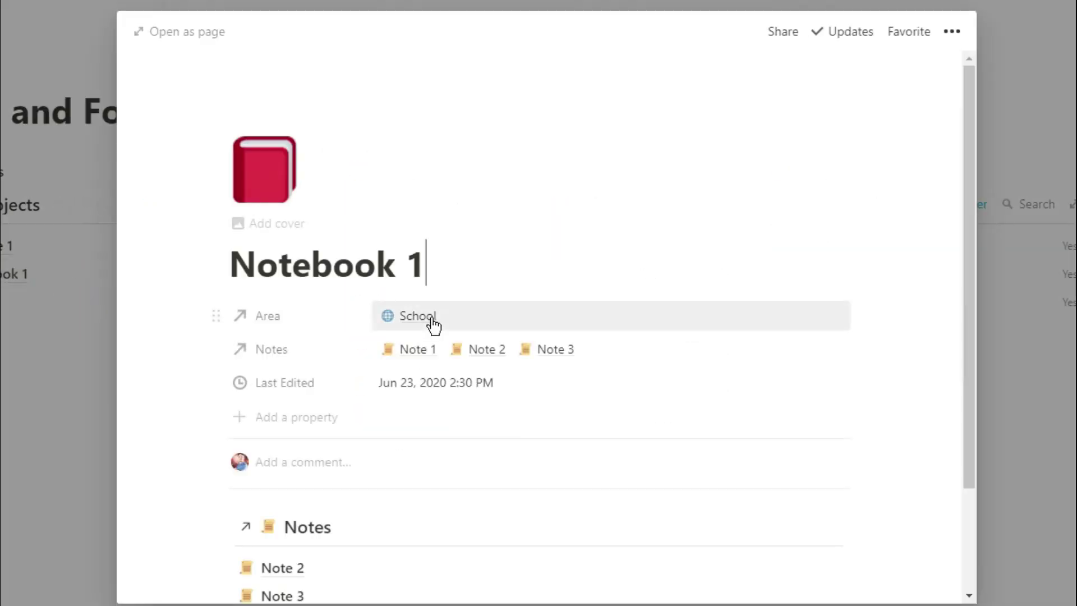
scroll(329, 447, down, 3)
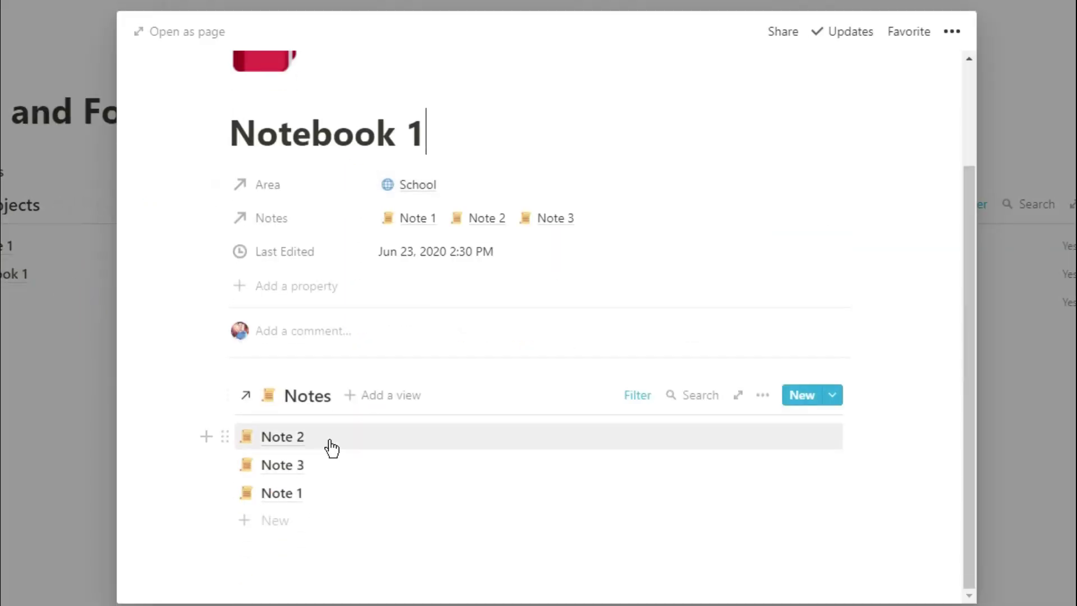
click(37, 395)
click(298, 203)
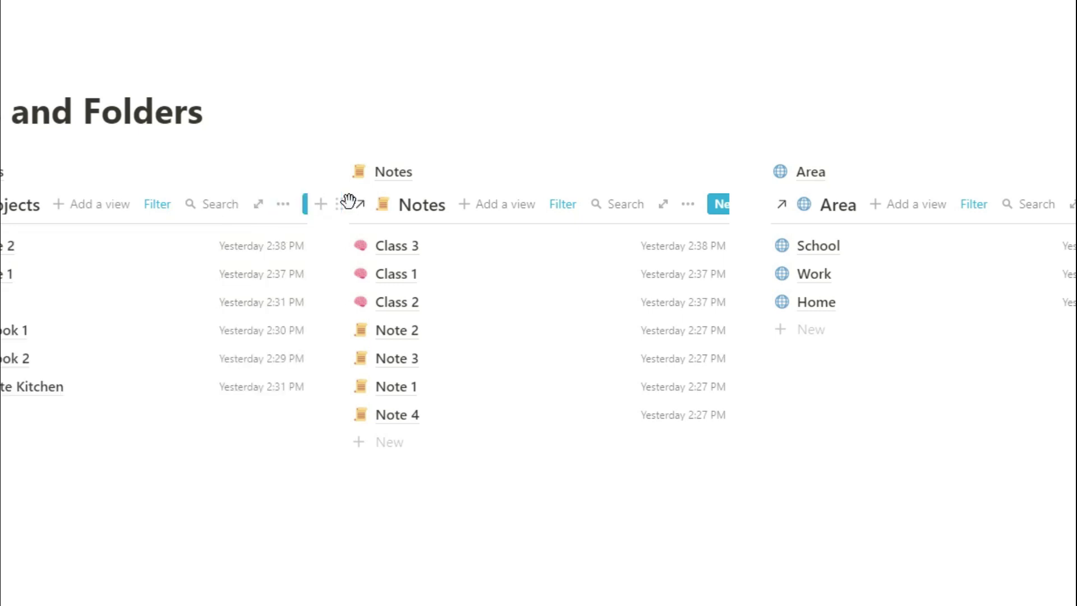
- Search Notes for 'notebook 2' to find Note 4, then clear the search
click(625, 205)
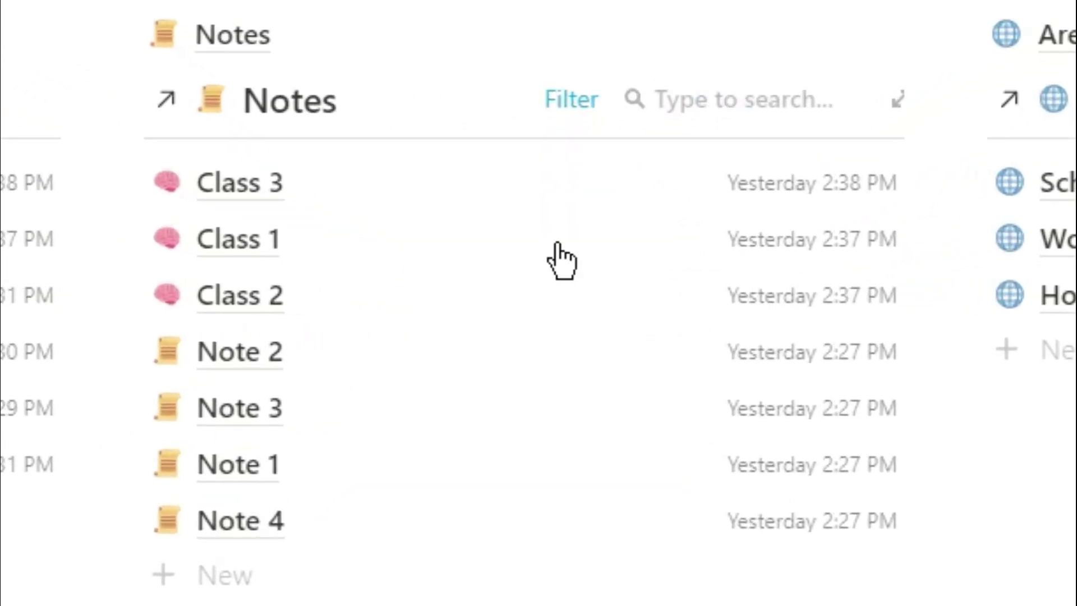
text(notebook 2)
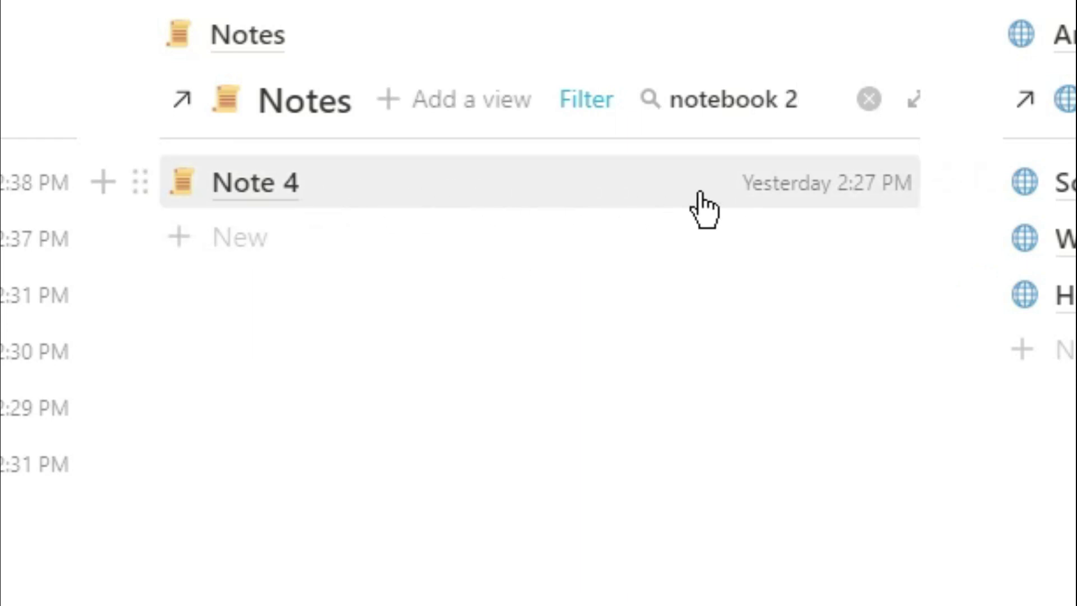
click(870, 100)
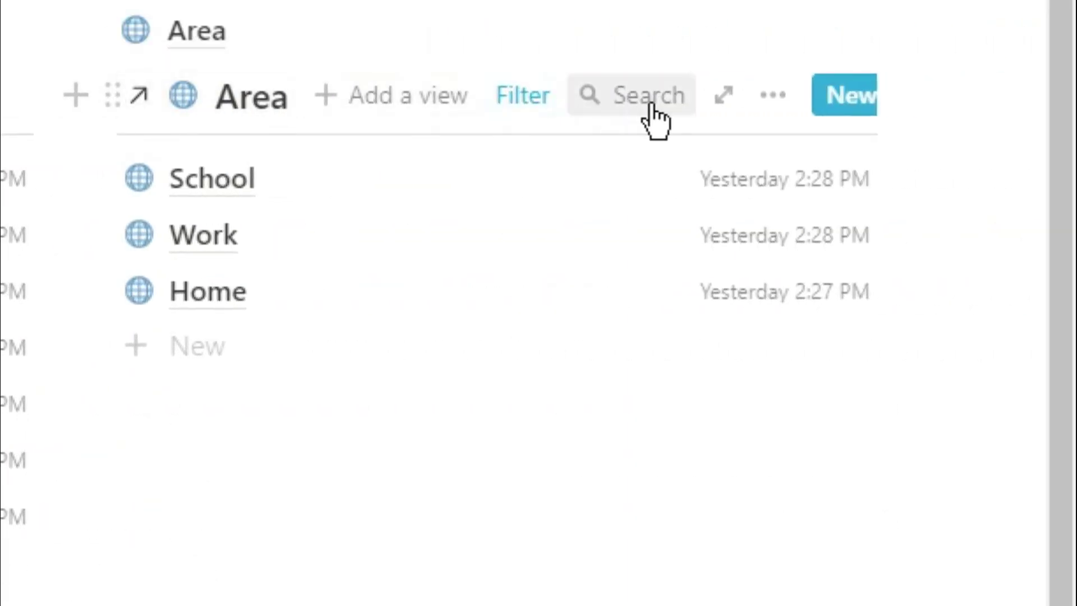
- Search Area for 'client' to find Work, then clear the search
click(631, 104)
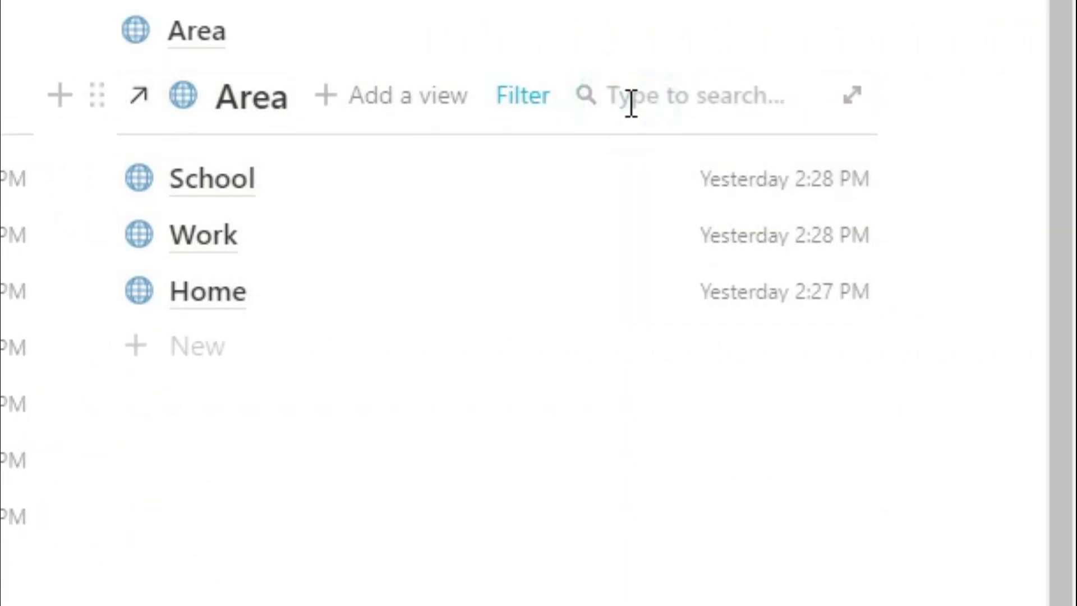
text(client)
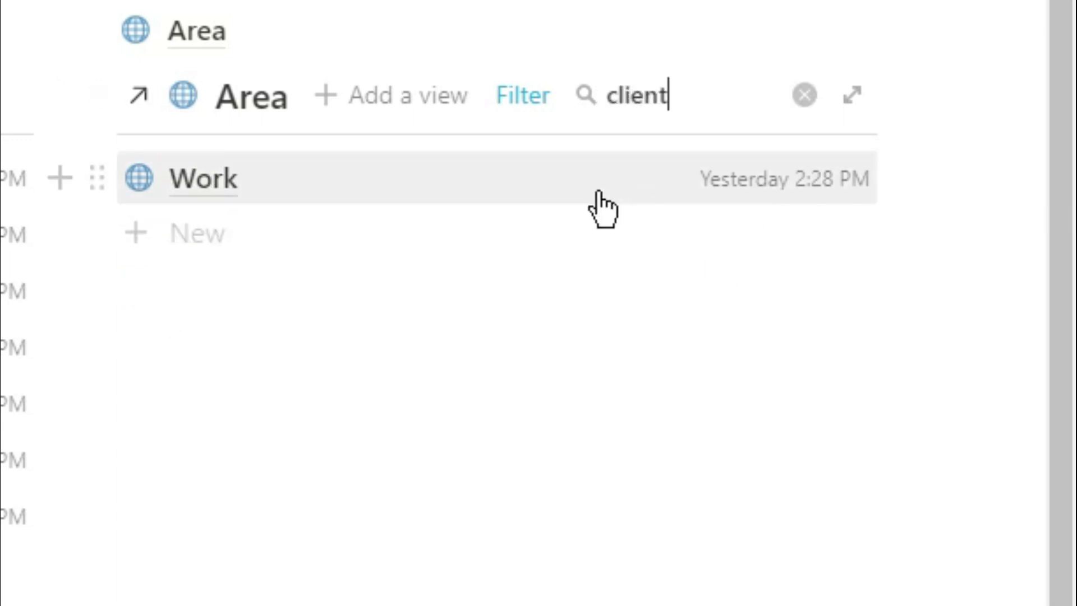
click(804, 95)
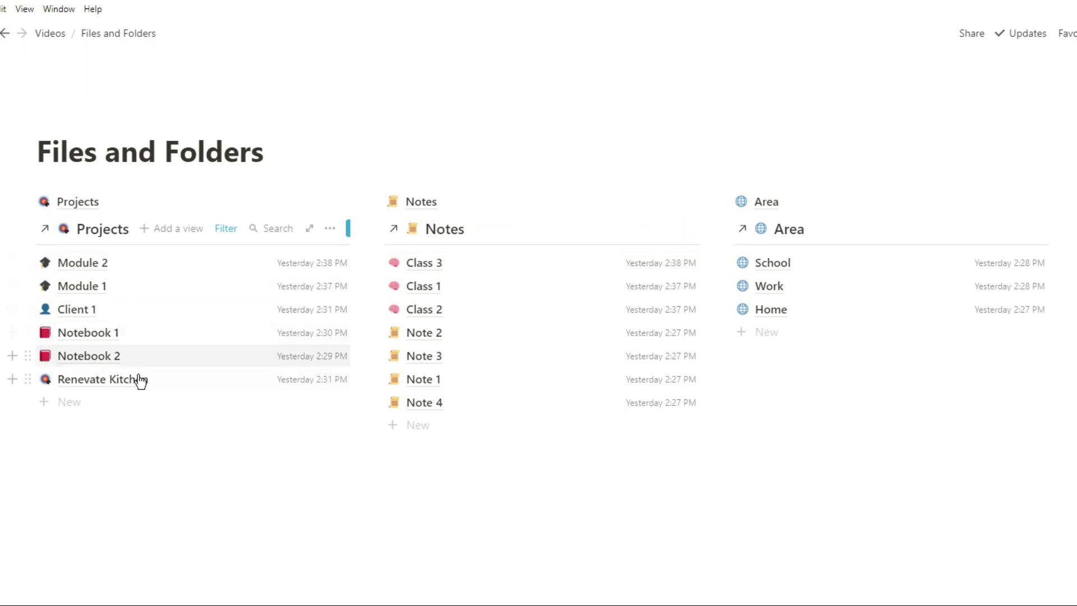
- Open the Renevate Kitchen page and view its Notes relation (empty) and Area relation (Home)
click(190, 386)
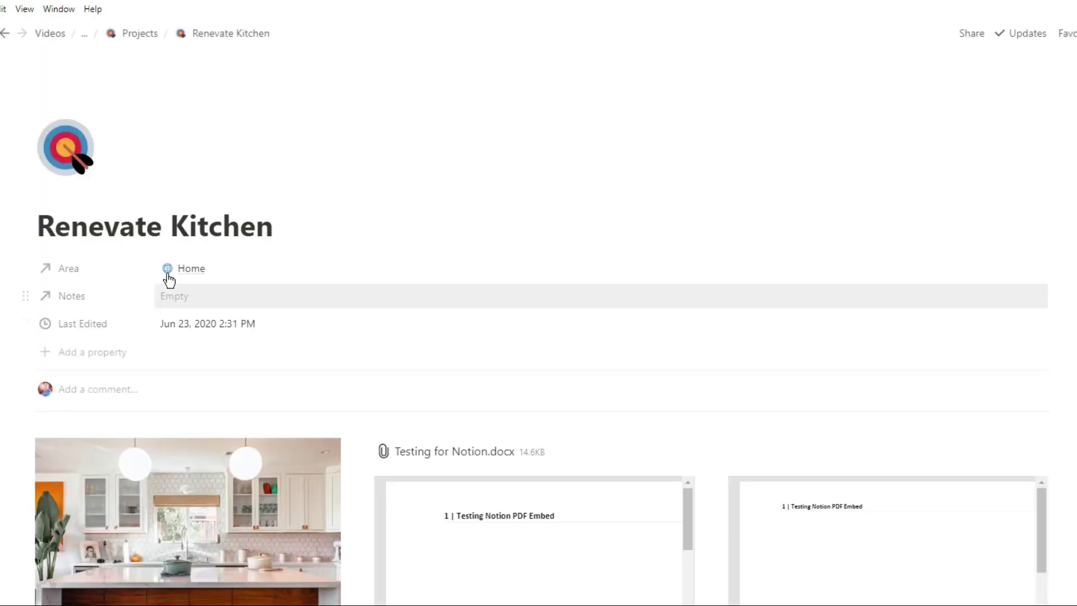
click(190, 295)
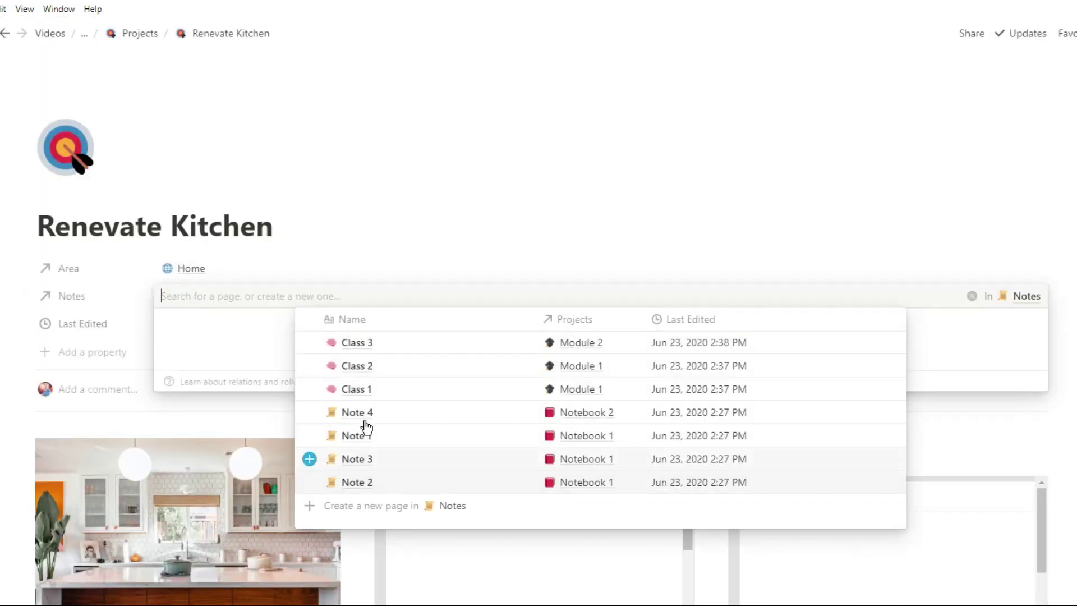
click(362, 265)
click(239, 269)
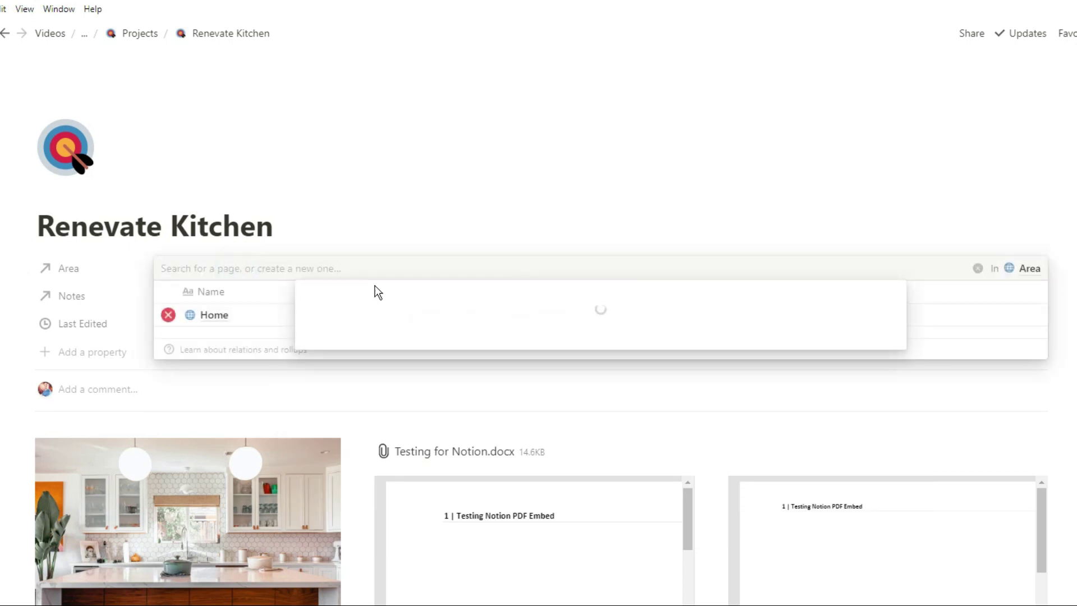
click(385, 237)
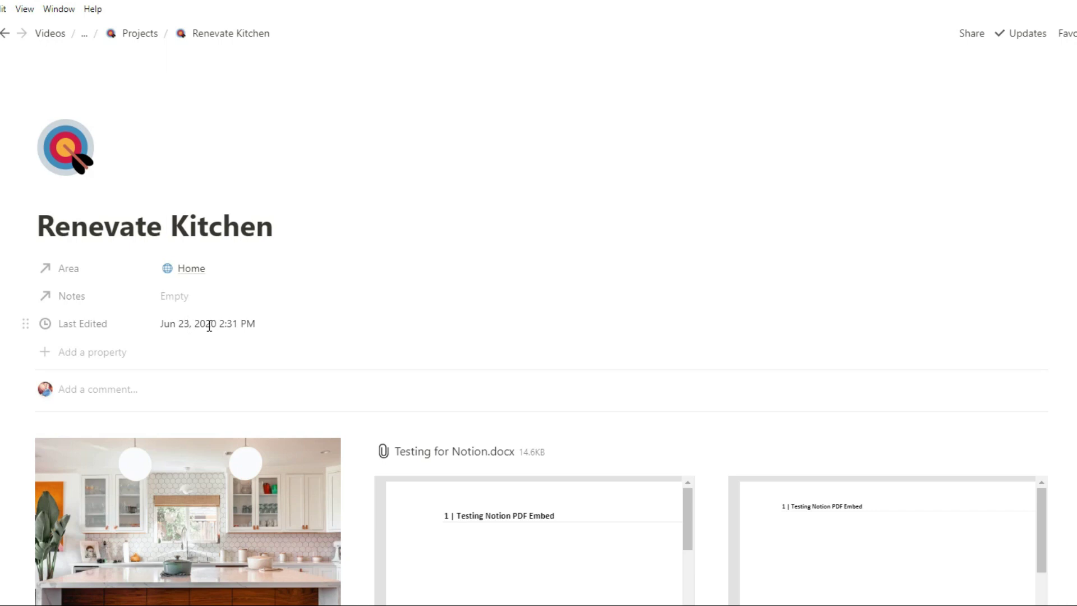
scroll(346, 326, down, 4)
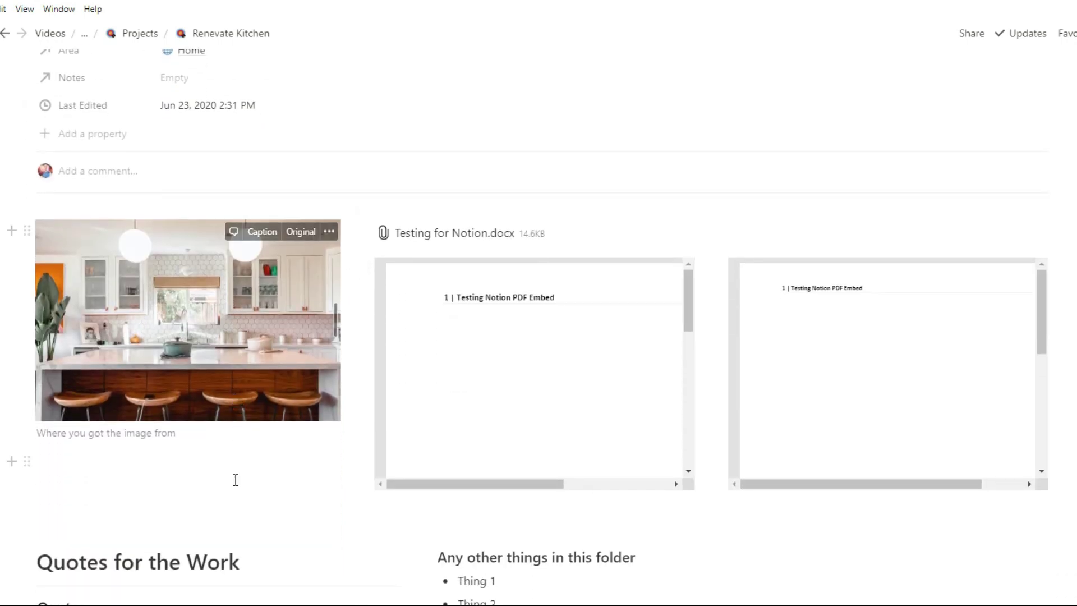
scroll(235, 479, down, 1)
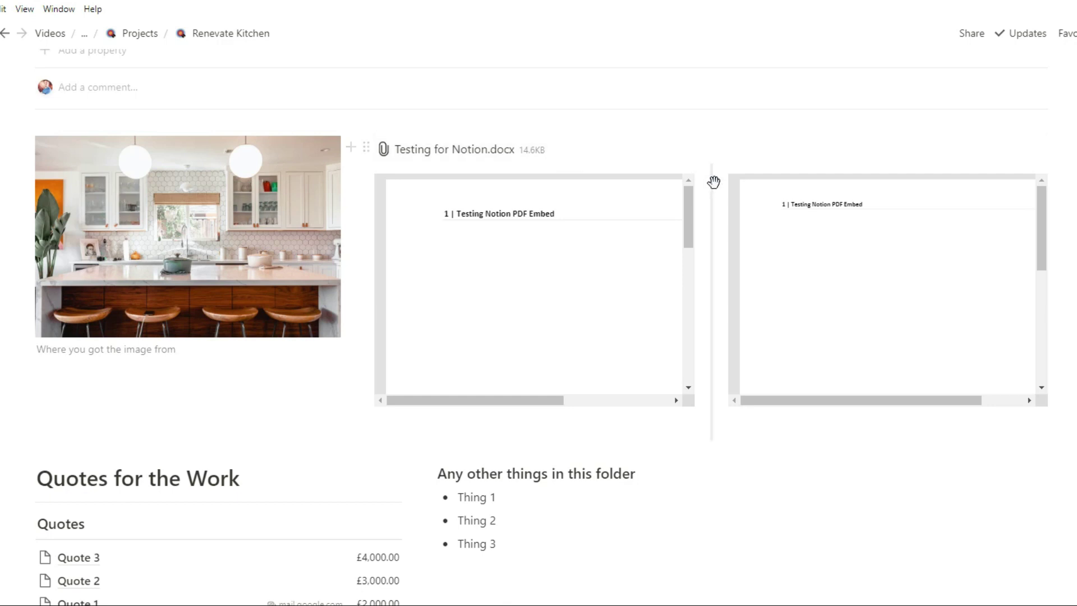
scroll(713, 194, down, 1)
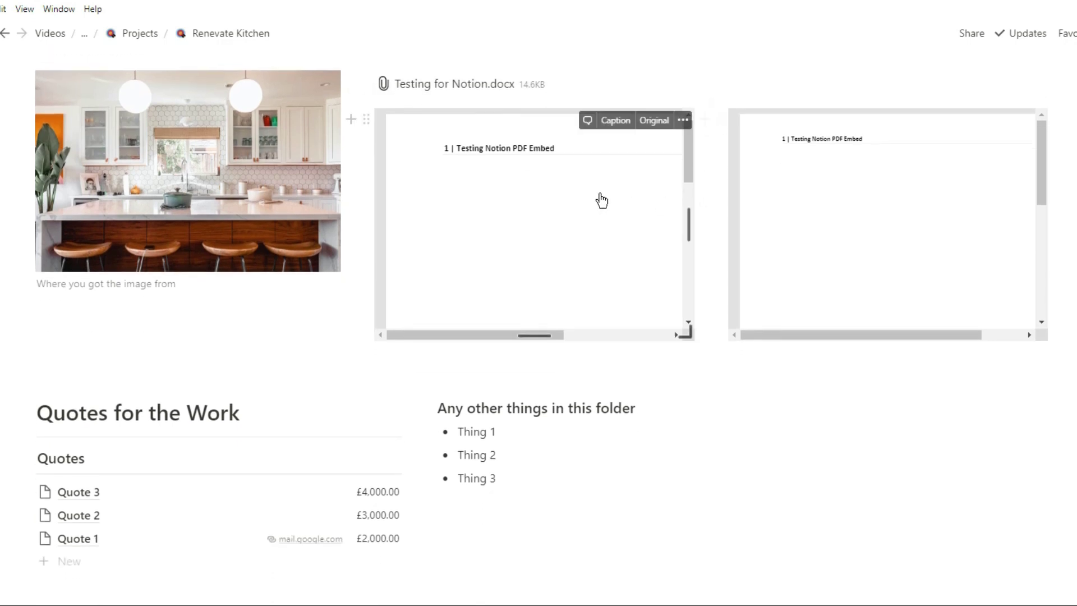
scroll(602, 200, down, 2)
scroll(601, 201, down, 4)
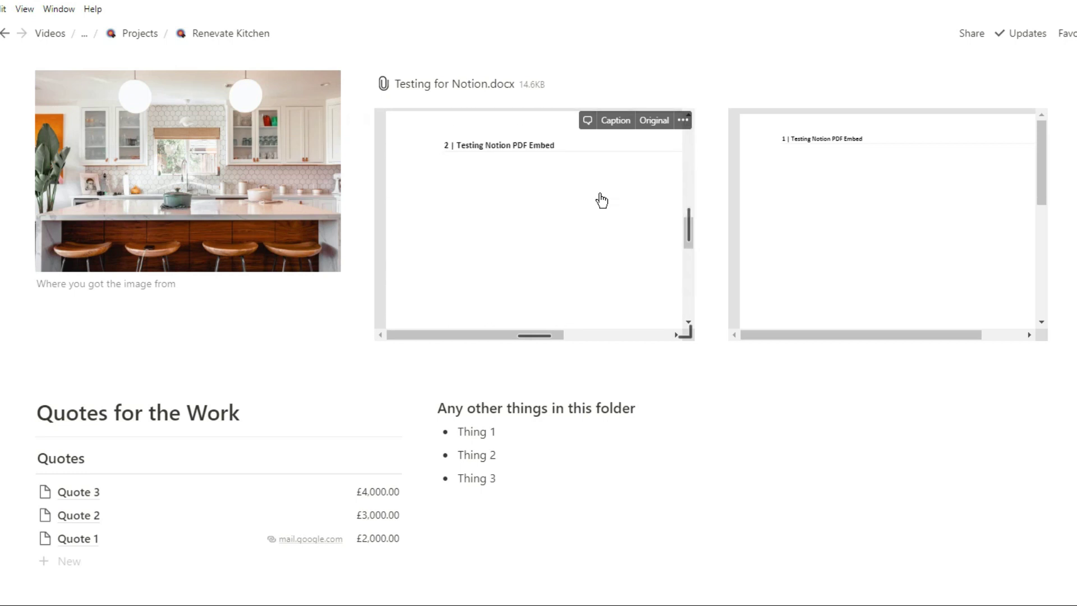
scroll(601, 200, down, 2)
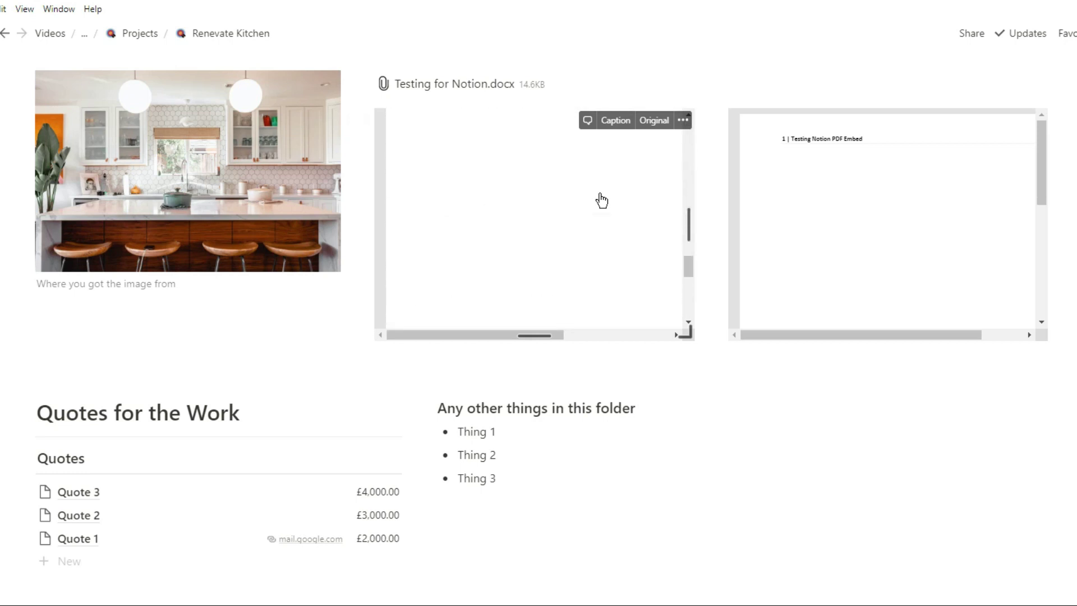
scroll(601, 200, down, 5)
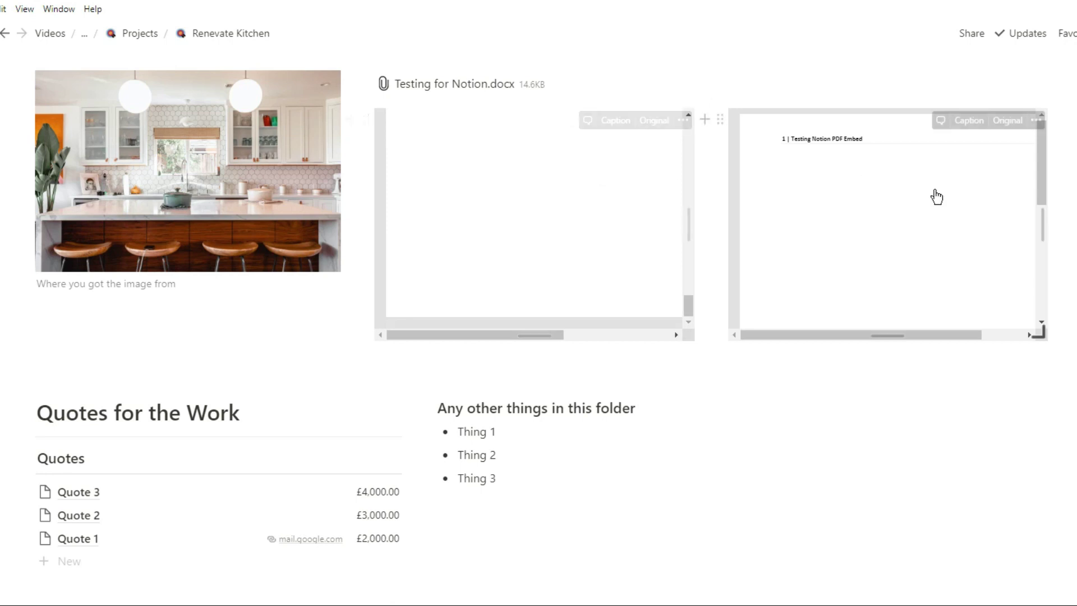
scroll(936, 197, down, 10)
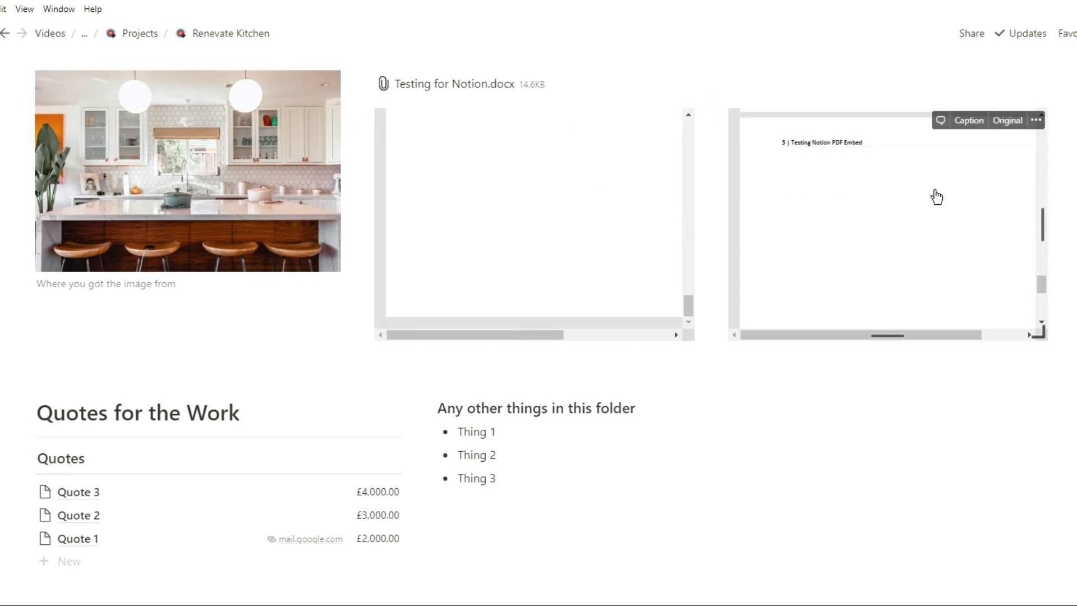
scroll(936, 196, down, 3)
scroll(936, 196, up, 2)
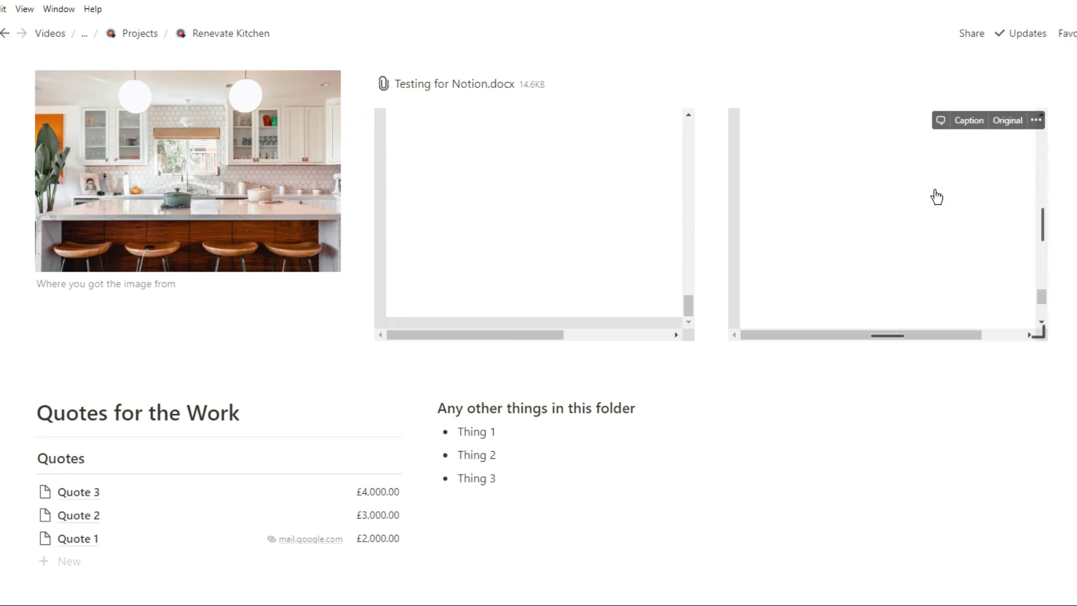
scroll(935, 196, up, 1)
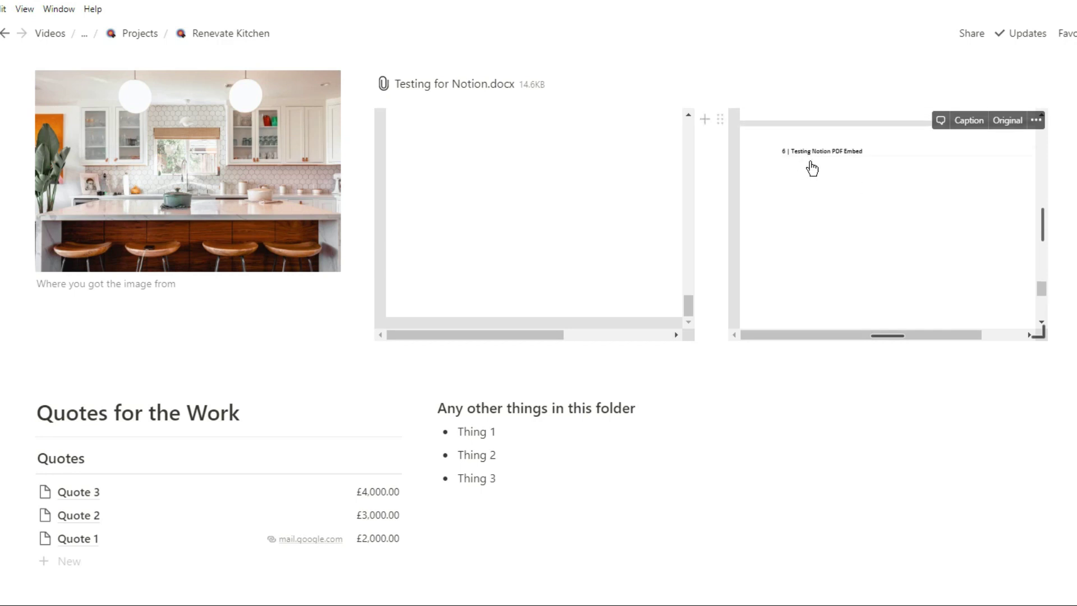
- Open Quote 1's mail.google.com link to view the Quote Email in Gmail
click(733, 411)
scroll(733, 411, down, 3)
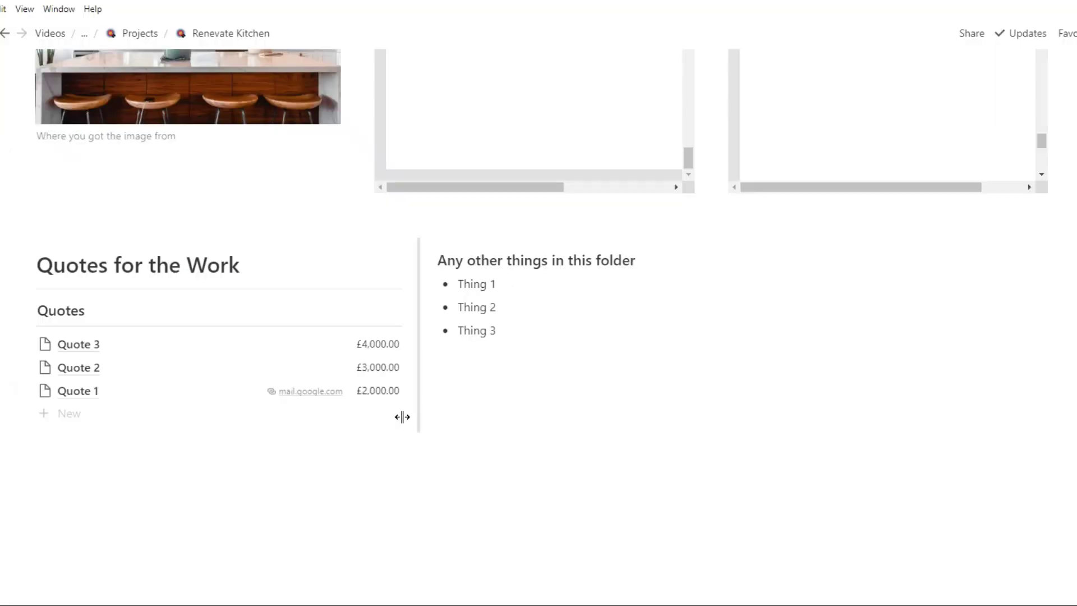
- Preview Quote 3, then return to the Files and Folders page via the breadcrumb
click(279, 348)
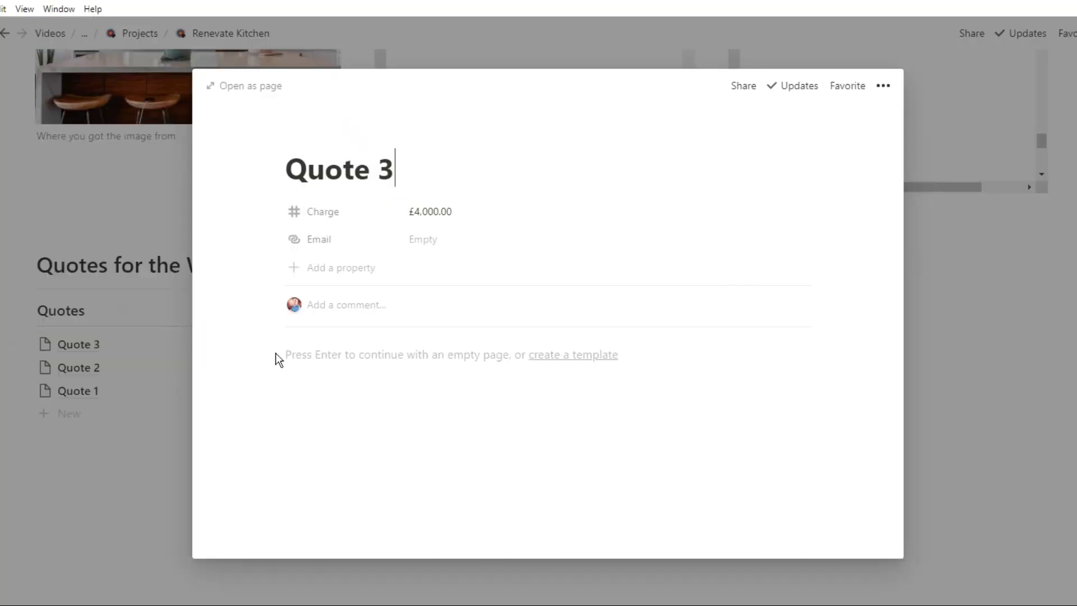
click(189, 267)
scroll(190, 275, up, 10)
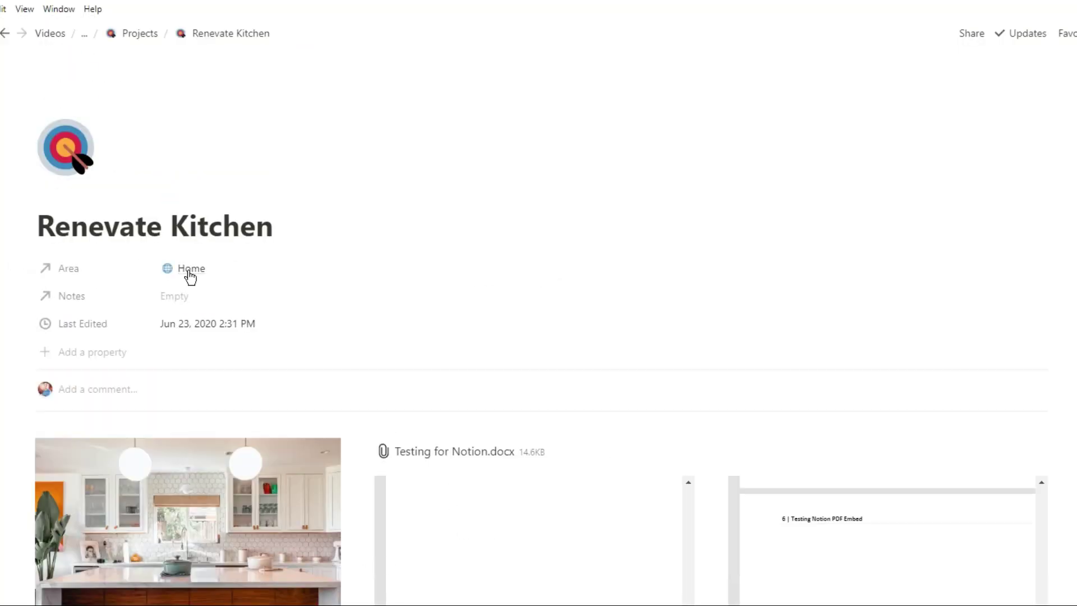
click(87, 39)
click(94, 62)
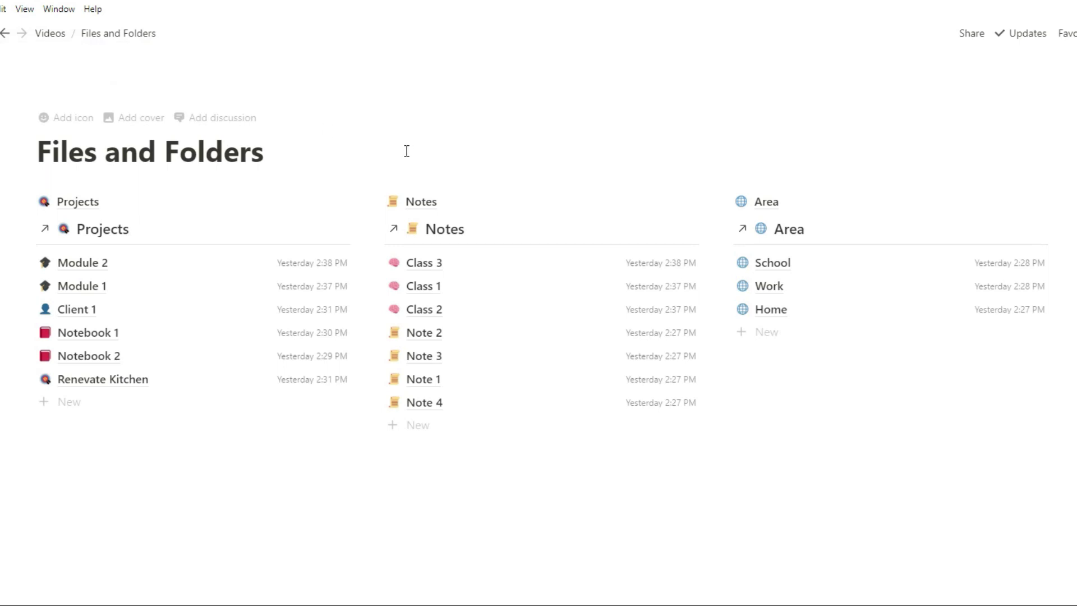
- Open the full Projects database and search it for 'note'
click(181, 206)
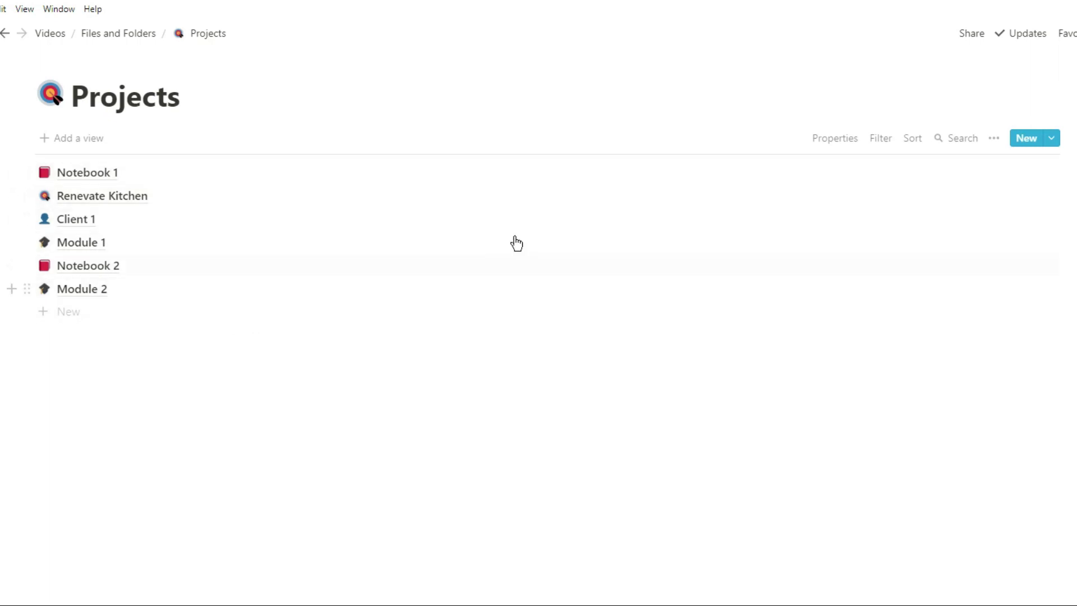
click(959, 143)
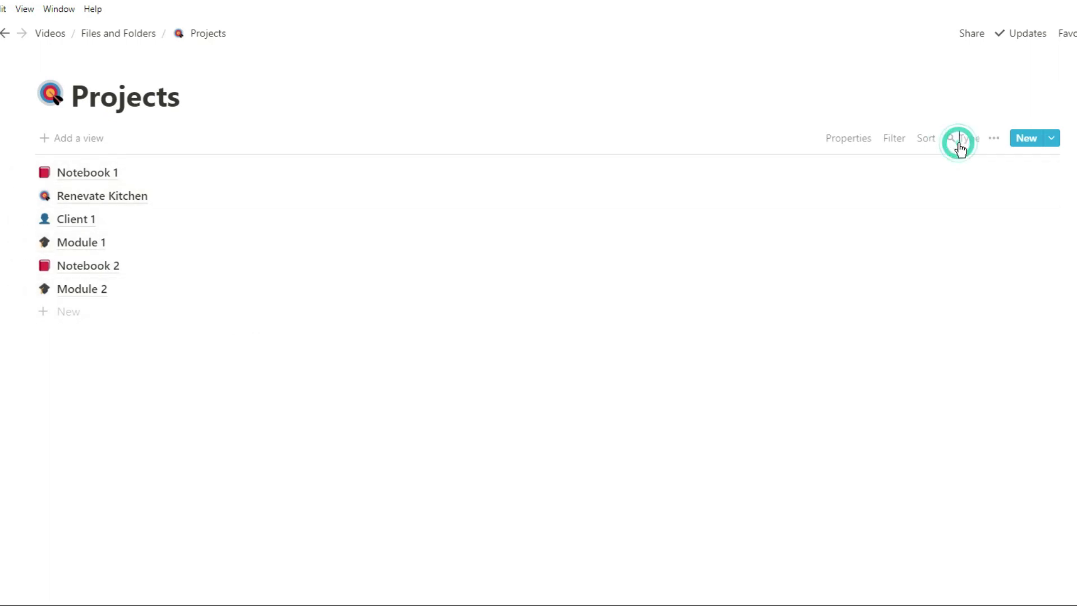
text(note)
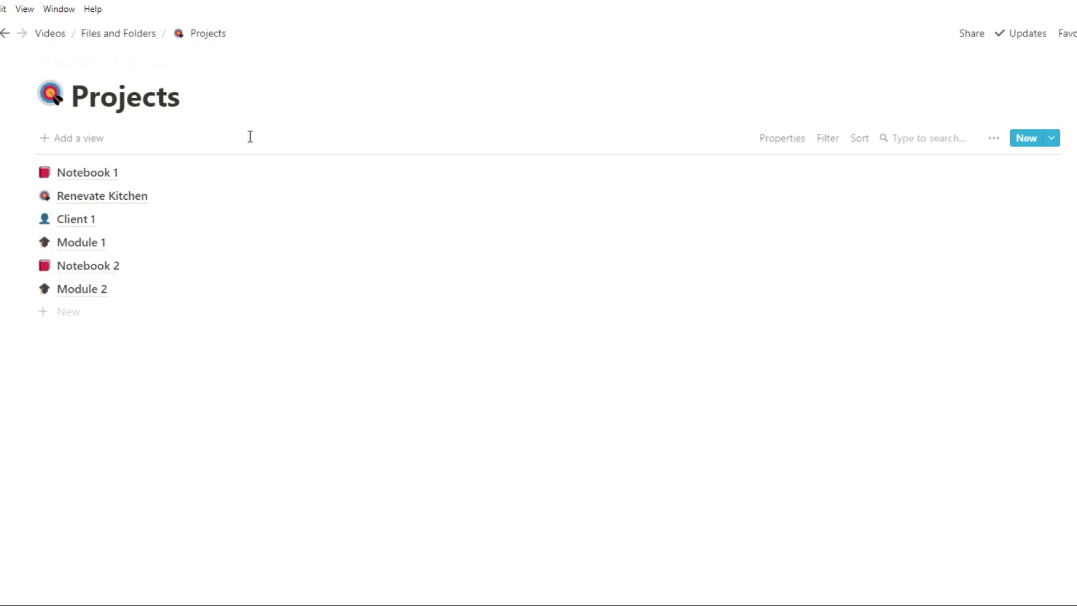
- Add a Projects entry named 'Client 2' from the New Client Template
click(89, 313)
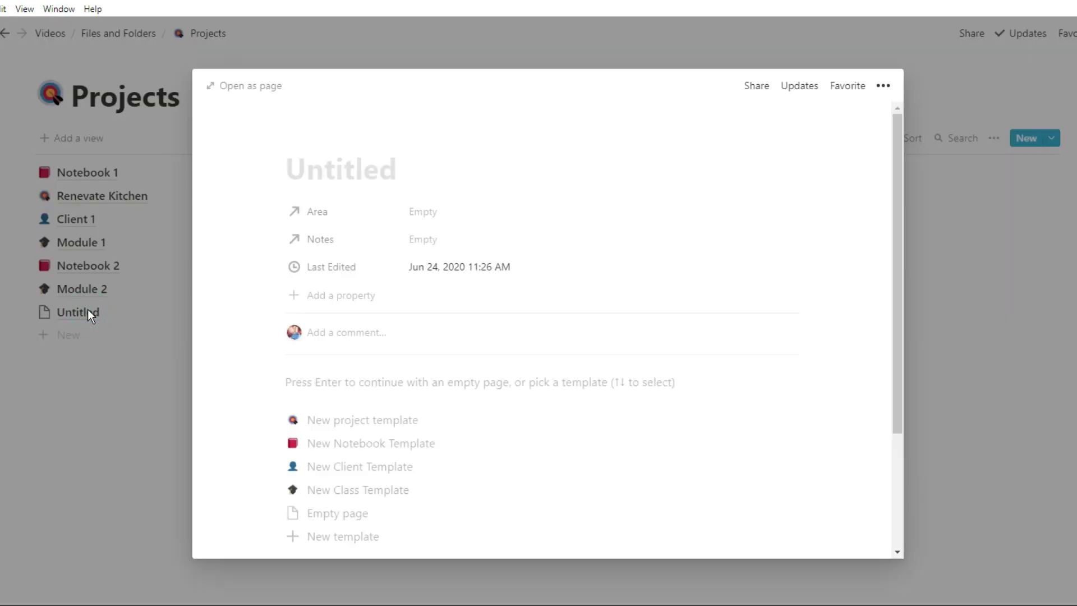
click(457, 467)
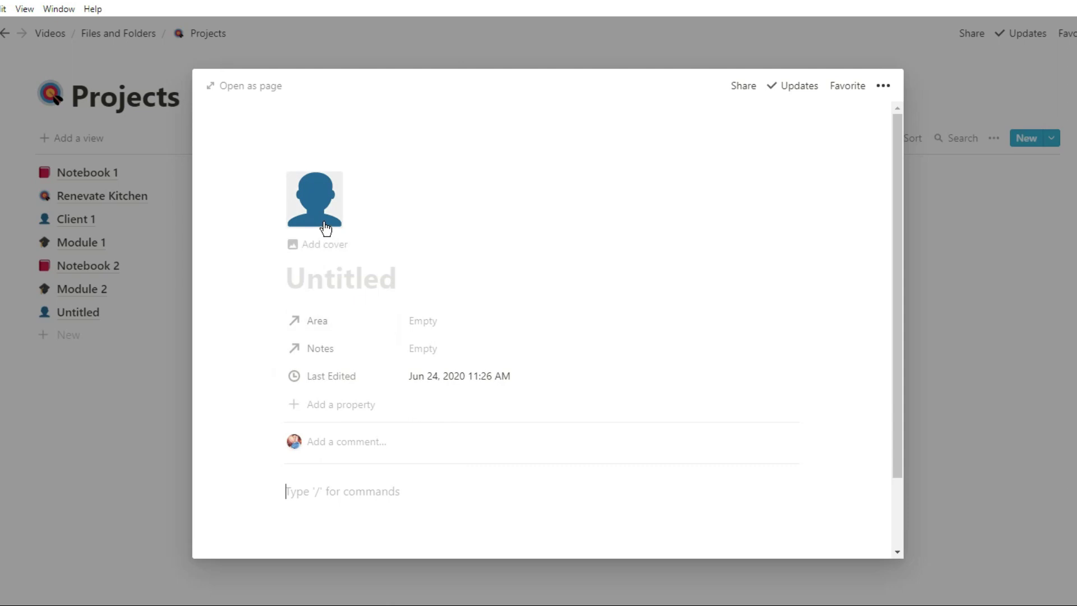
click(324, 285)
text(Client 2)
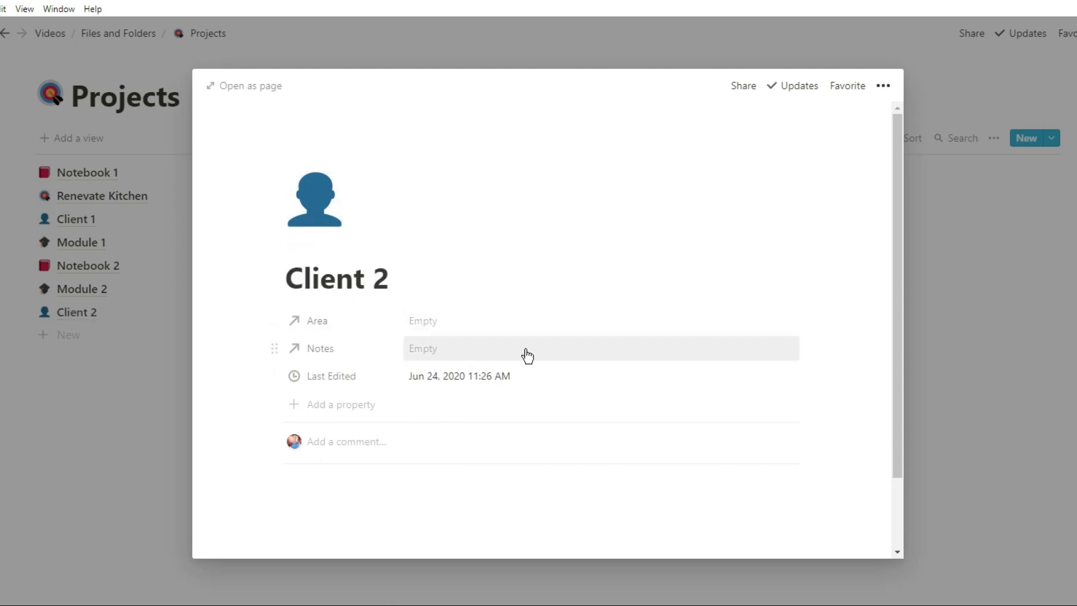
click(424, 464)
scroll(423, 463, down, 2)
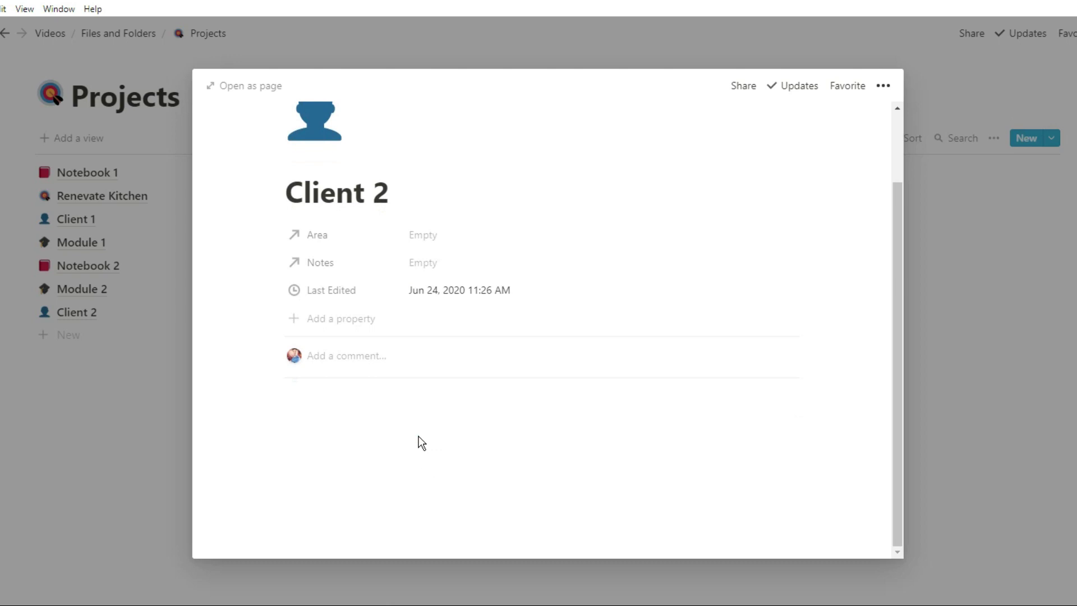
click(136, 435)
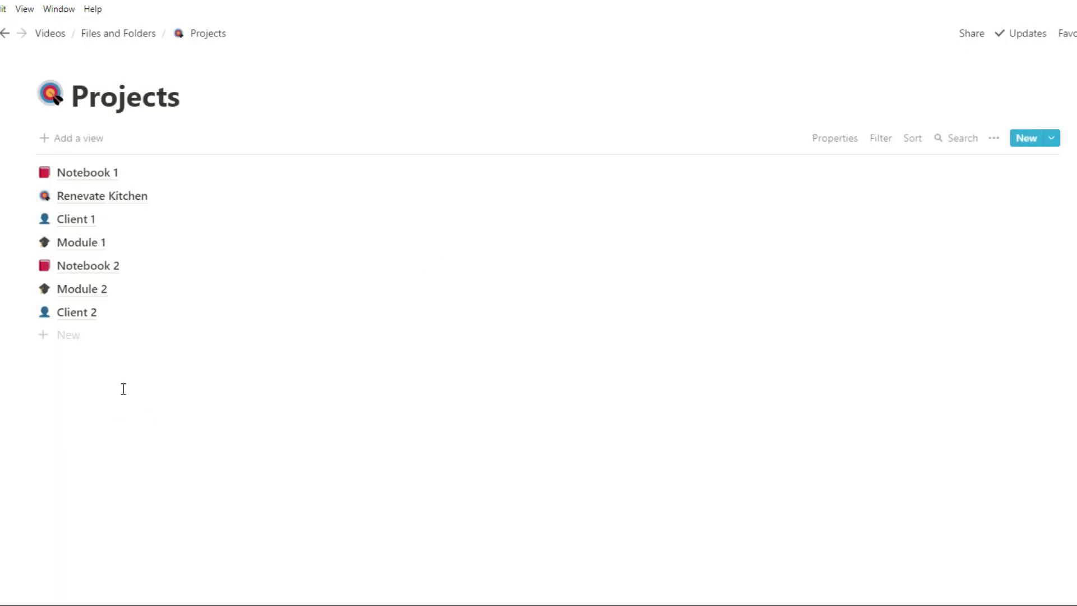
- Add a Projects entry named 'Module 2' from the New Class Template, then return to Files and Folders
click(109, 342)
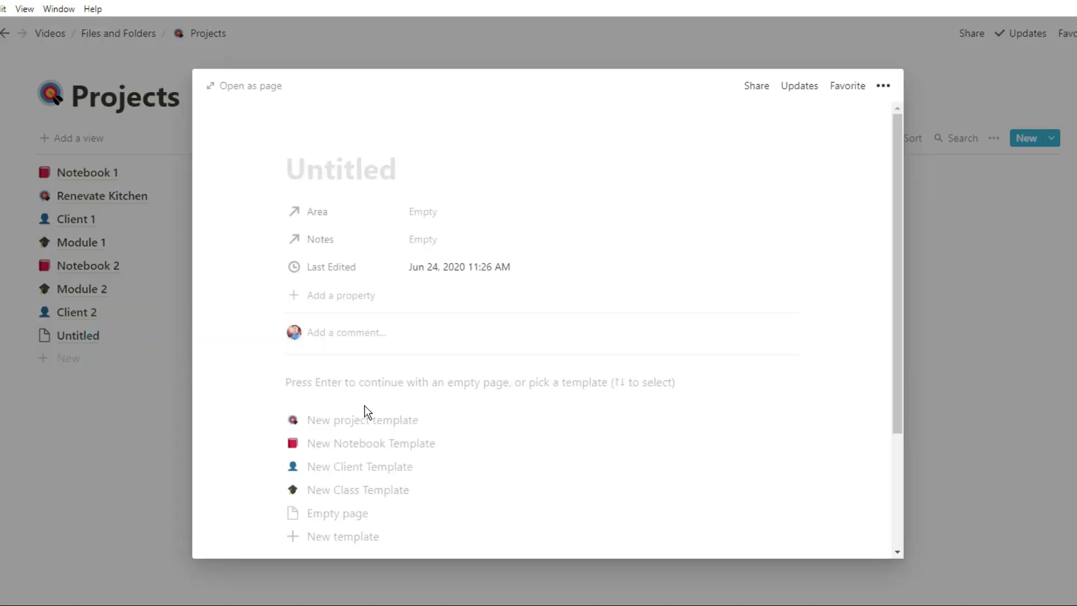
click(365, 493)
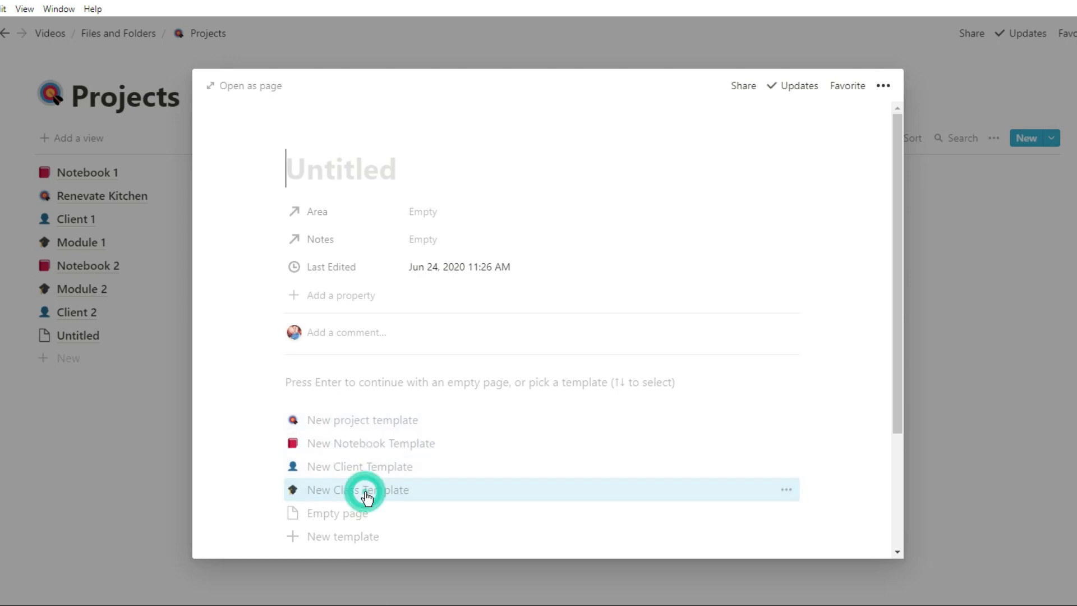
scroll(365, 494, down, 2)
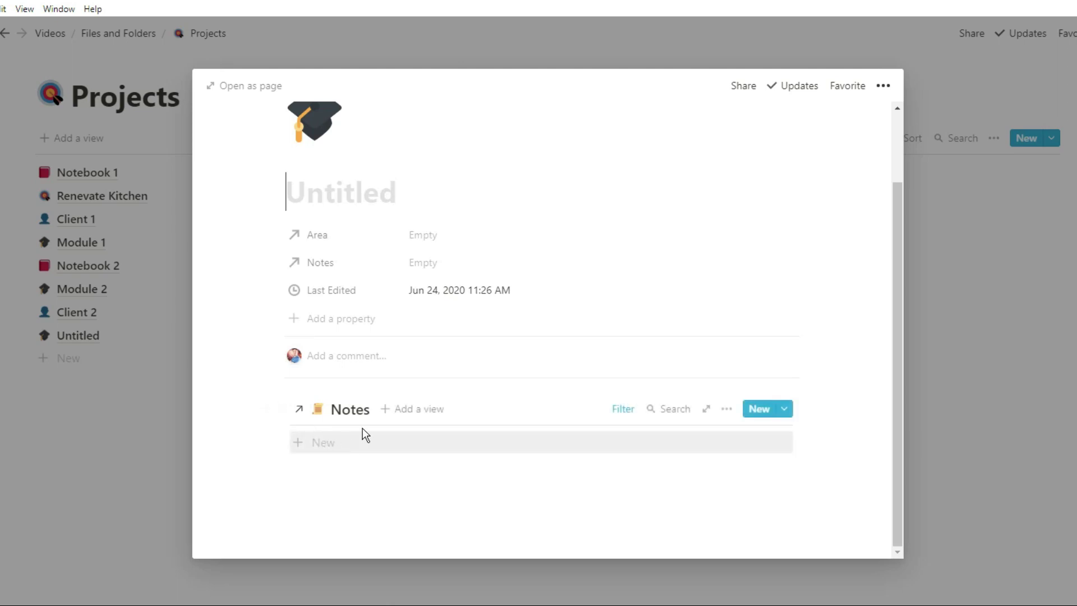
click(365, 210)
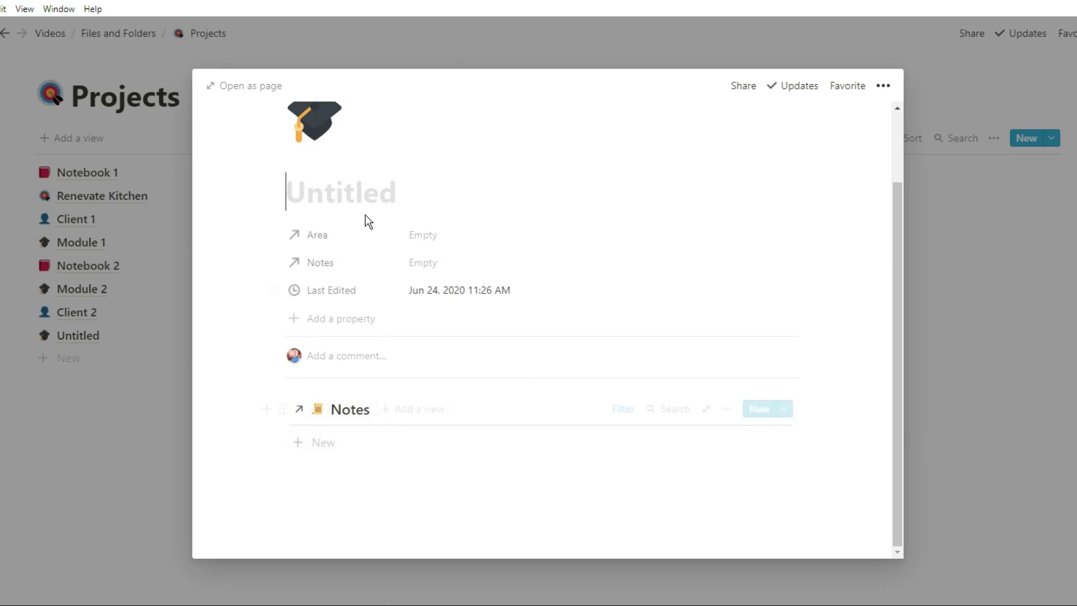
text(Module 2)
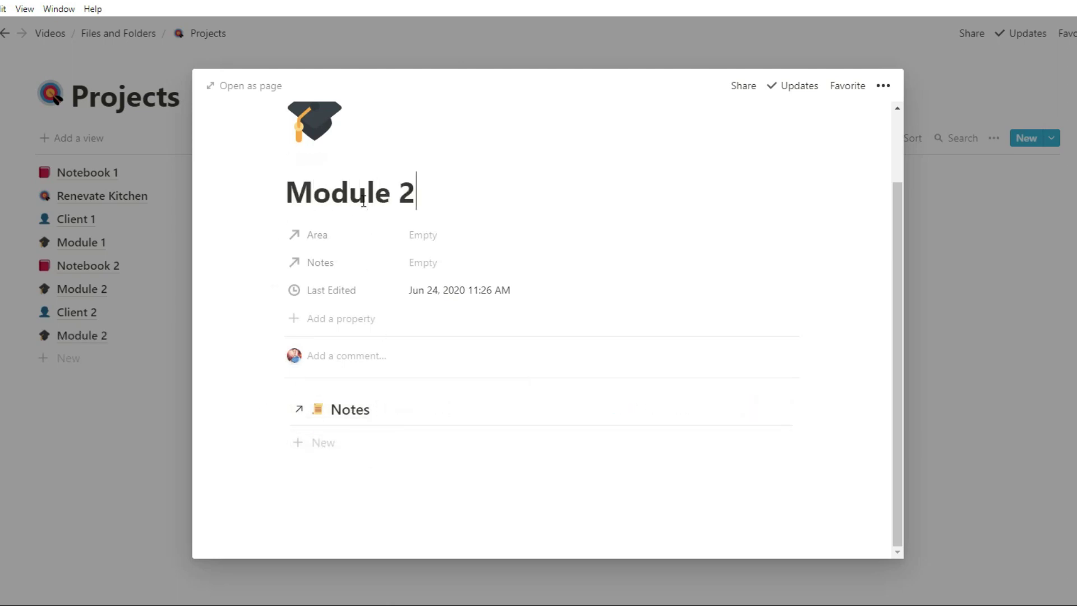
click(137, 411)
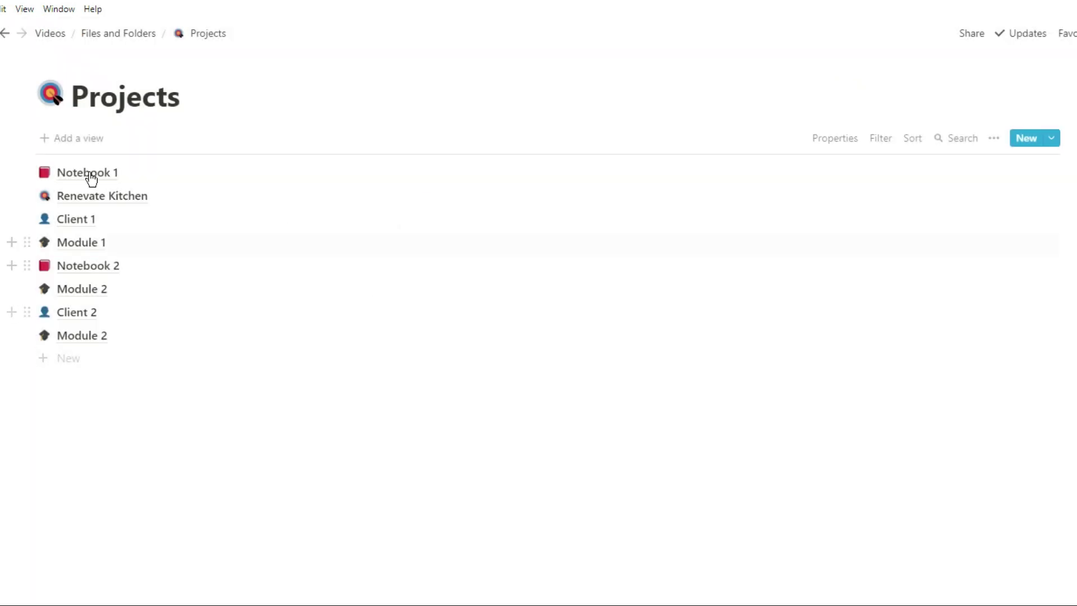
click(114, 38)
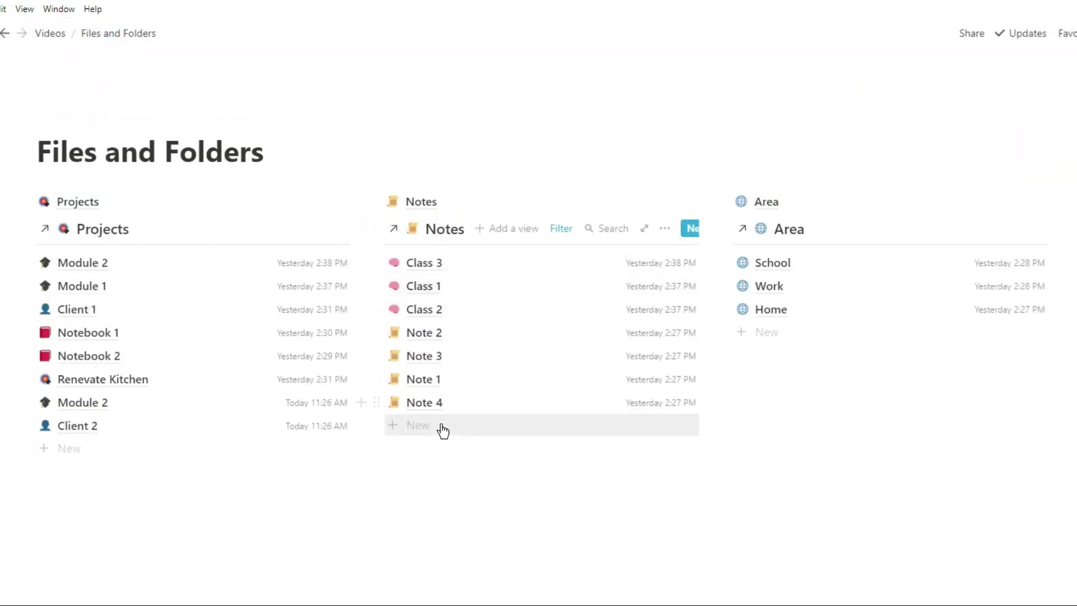
- Add a Notes entry named 'Note 8' from the New note Template
click(443, 432)
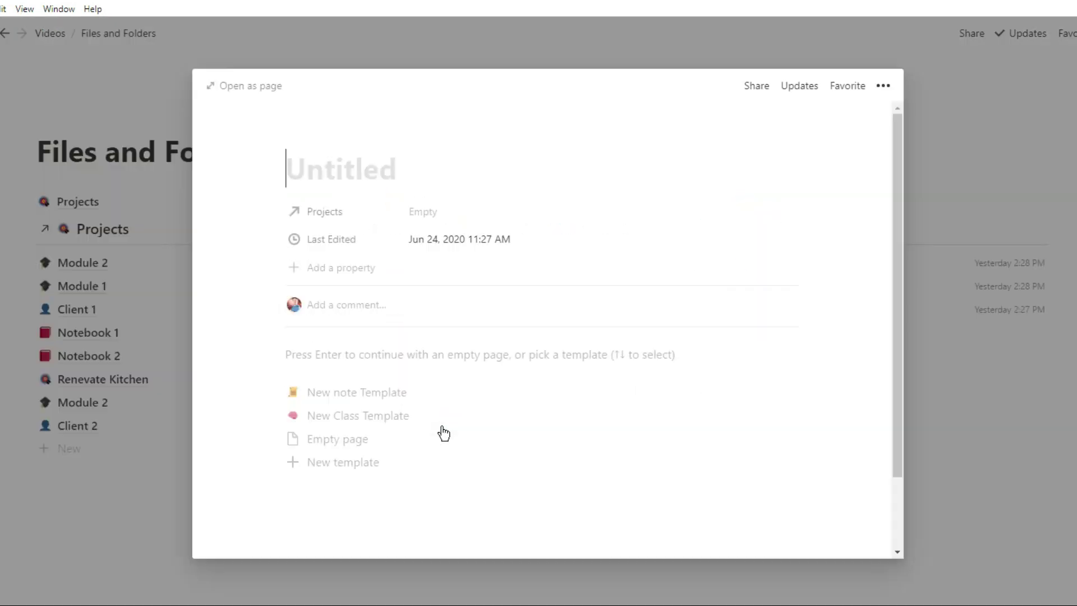
click(422, 395)
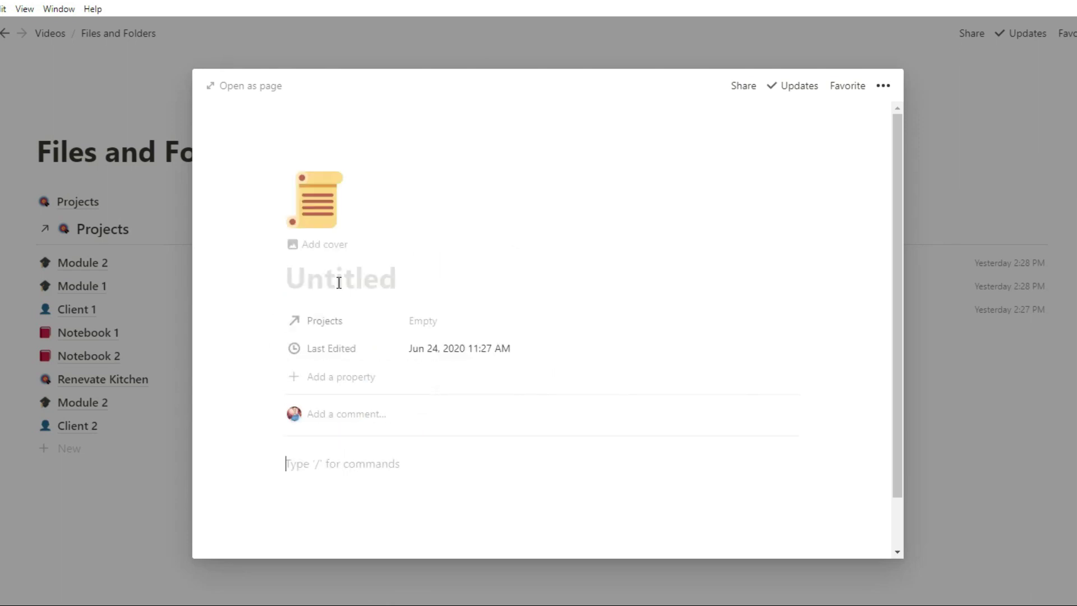
text(Note 8)
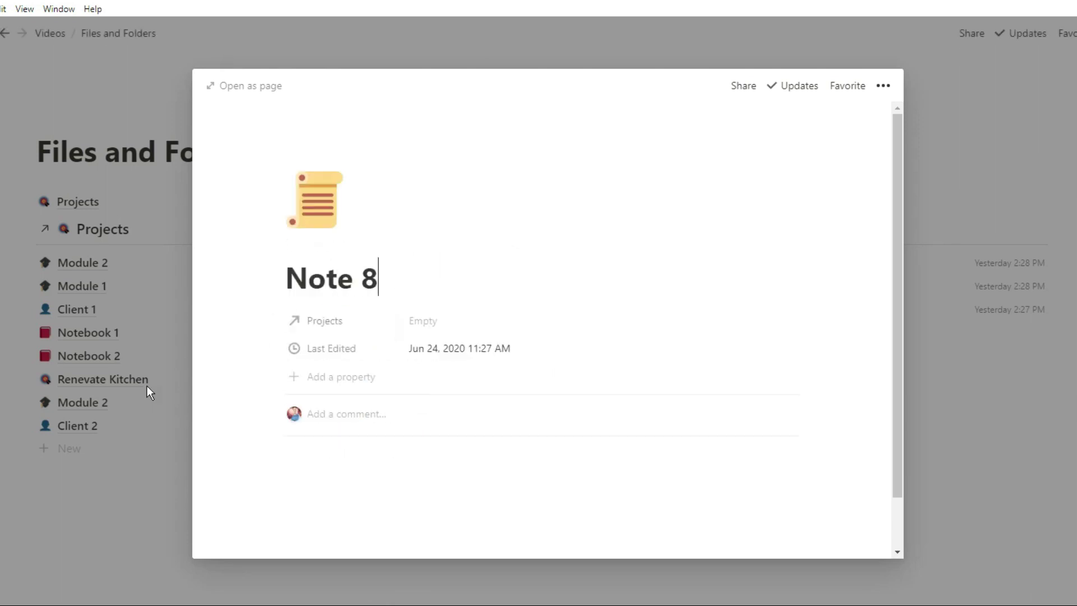
click(146, 385)
- Add 'Class 4' from the New Class Template and rename its heading to 'Reading to go'
click(414, 450)
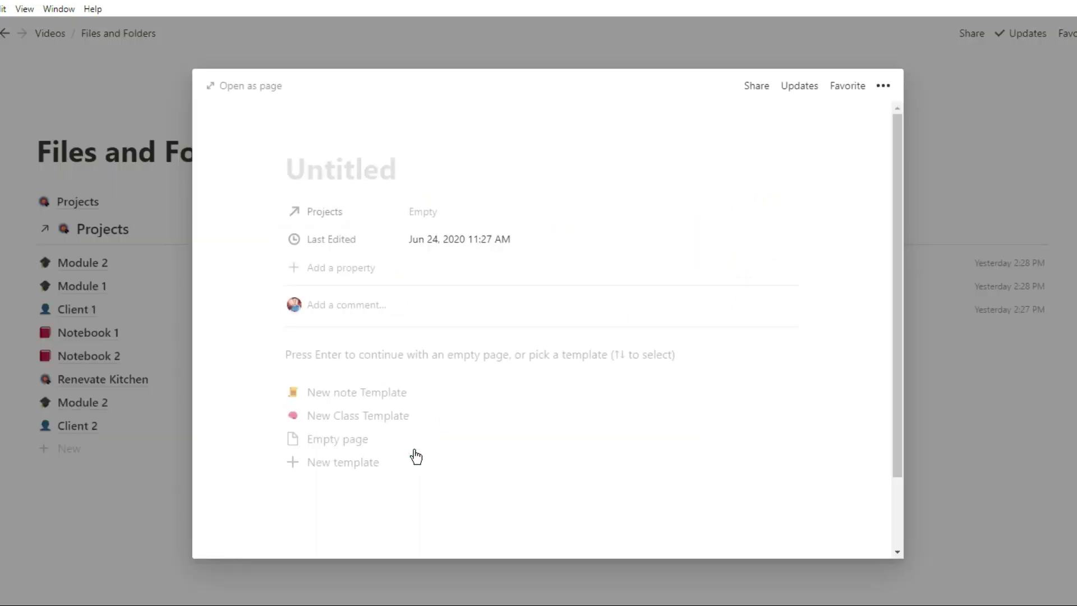
text(Class 4)
click(395, 418)
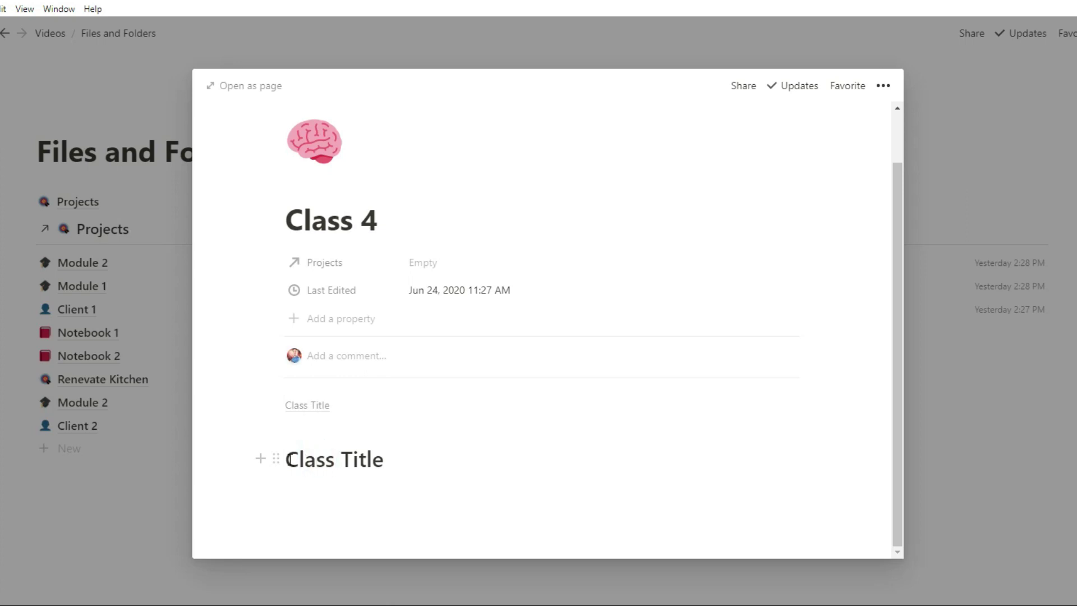
drag(288, 458, 384, 459)
text(Reading to go)
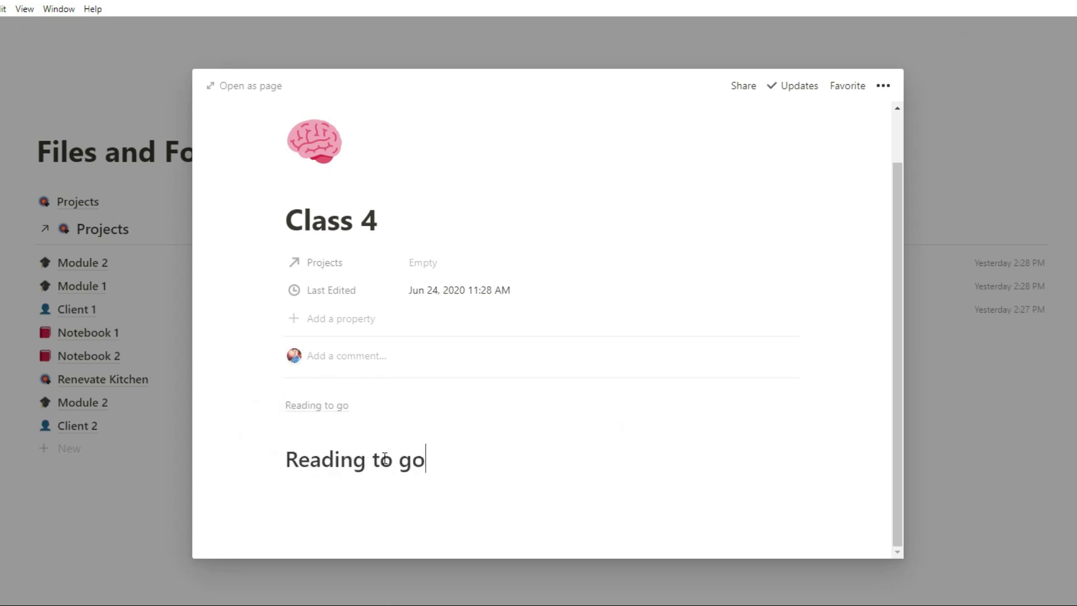
key(Return)
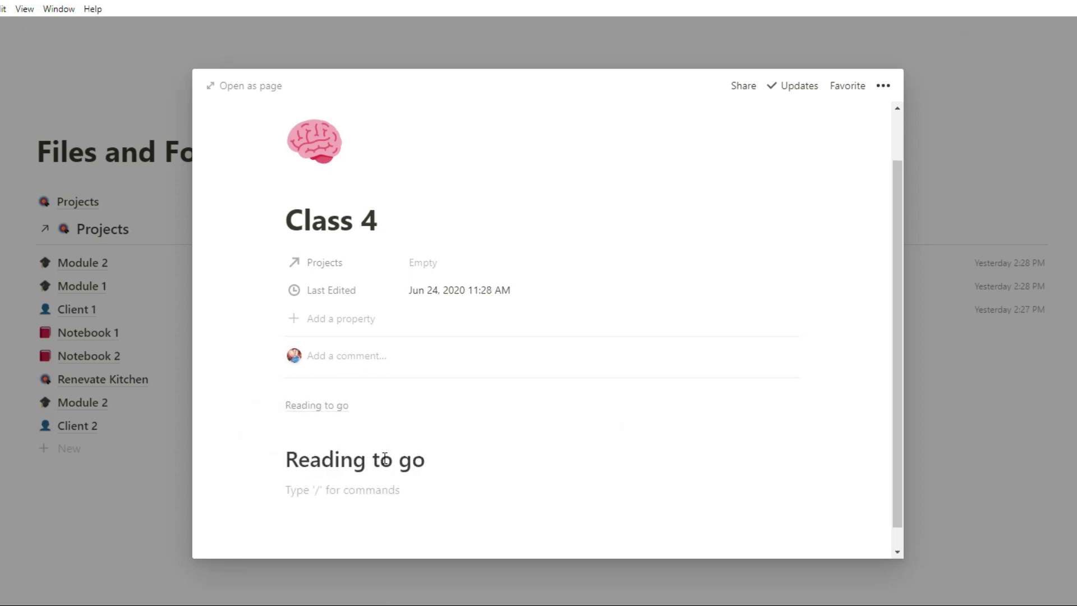